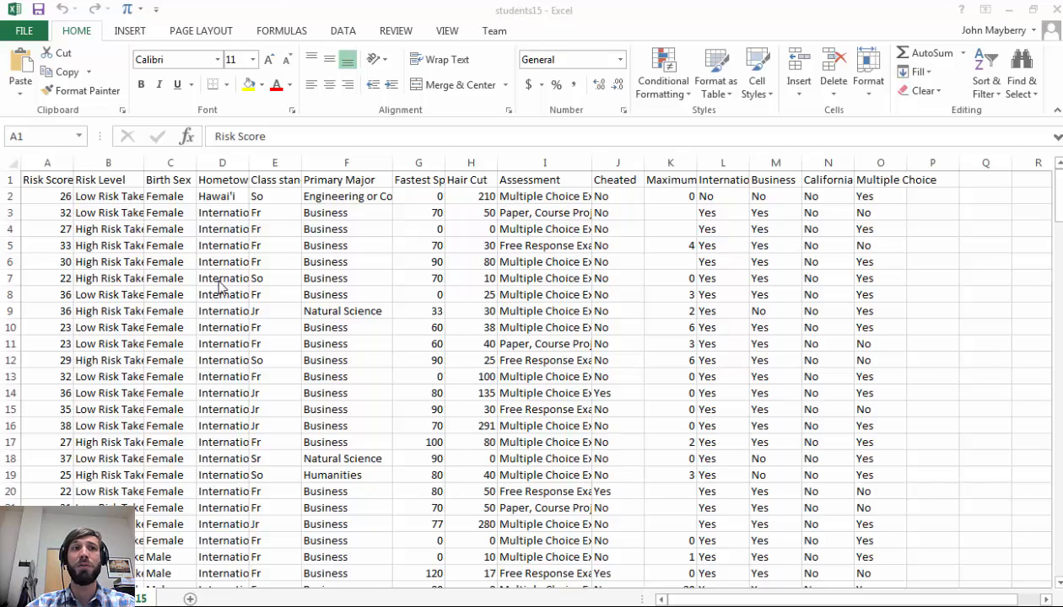
# Inspect the student data by selecting its columns and rows
pyautogui.hotkey('ctrl', 'a')
pyautogui.click(48, 164)
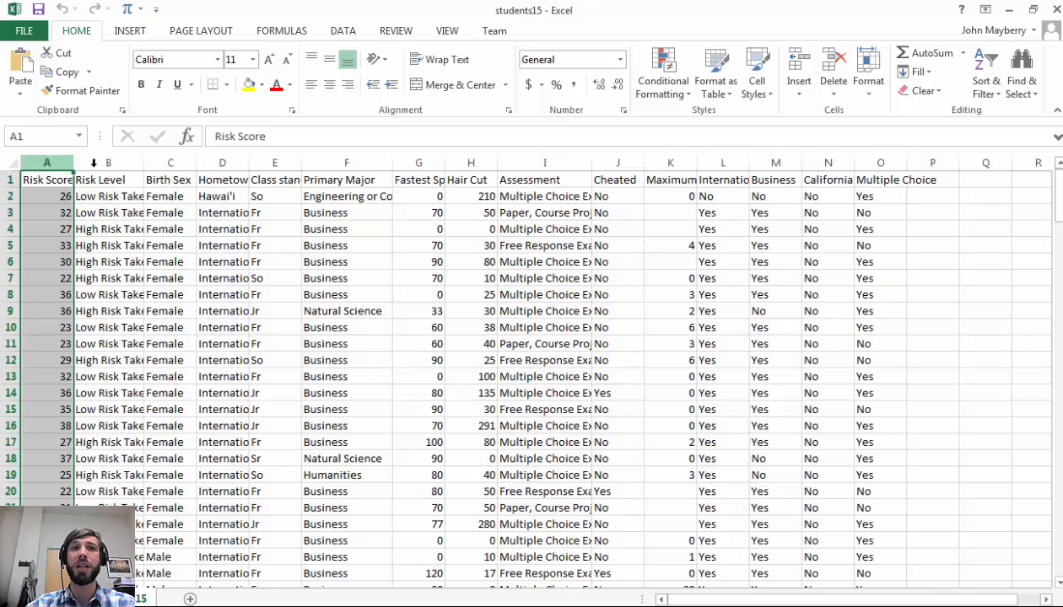
pyautogui.click(108, 163)
pyautogui.click(8, 194)
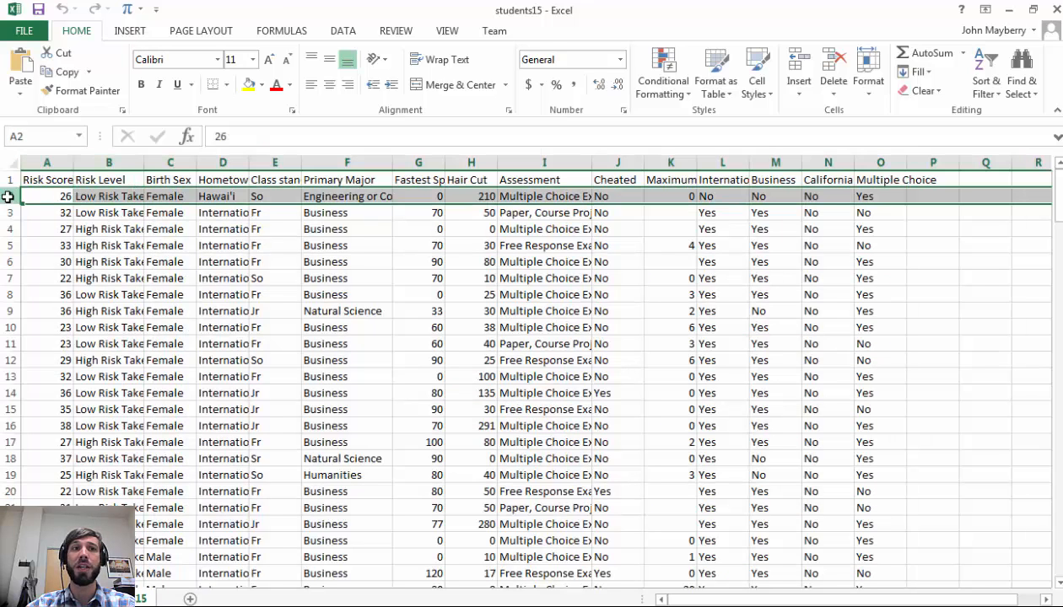
pyautogui.click(8, 213)
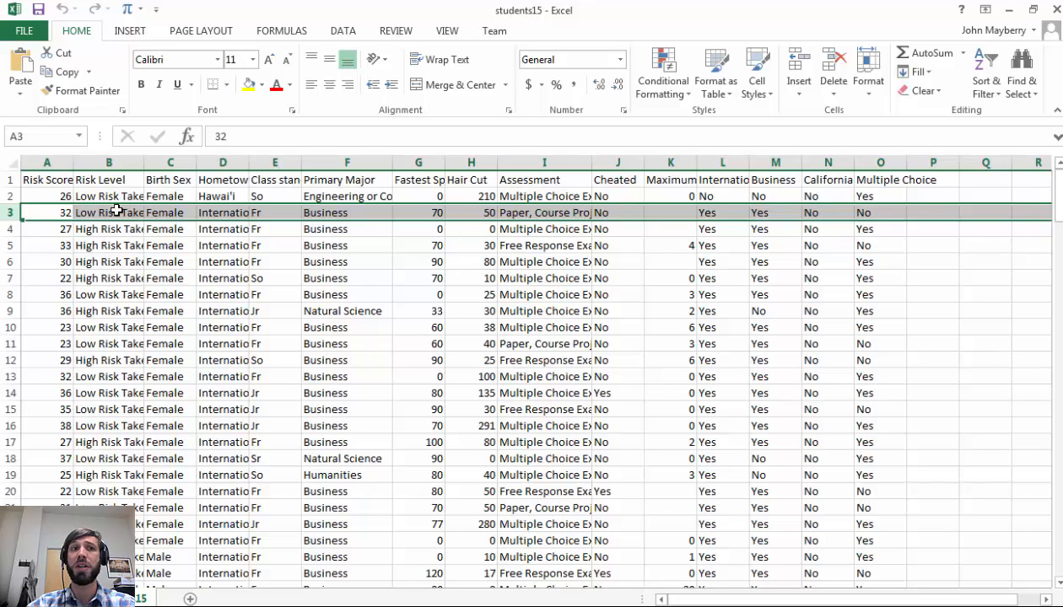
pyautogui.click(124, 161)
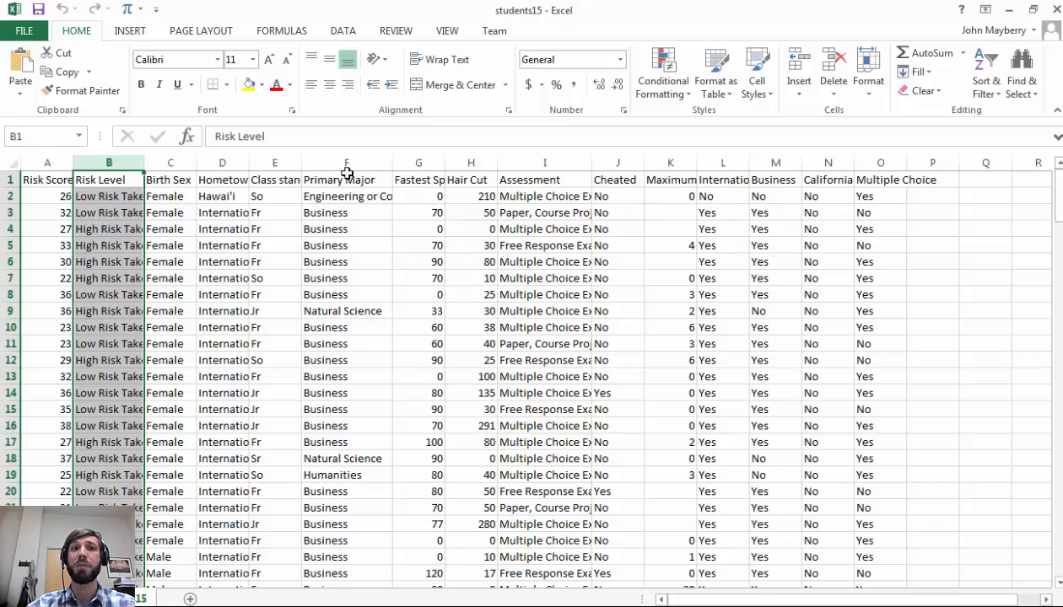
pyautogui.moveTo(344, 165); pyautogui.dragTo(347, 165)
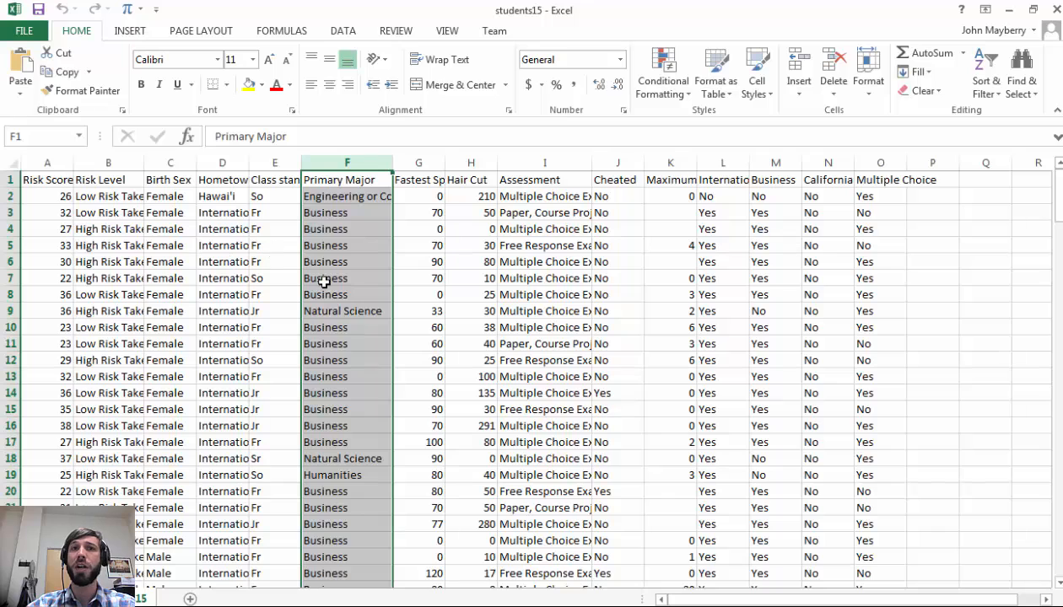
# Create a PivotTable in a new worksheet from the data range A1 to column O
pyautogui.moveTo(47, 162); pyautogui.dragTo(893, 238)
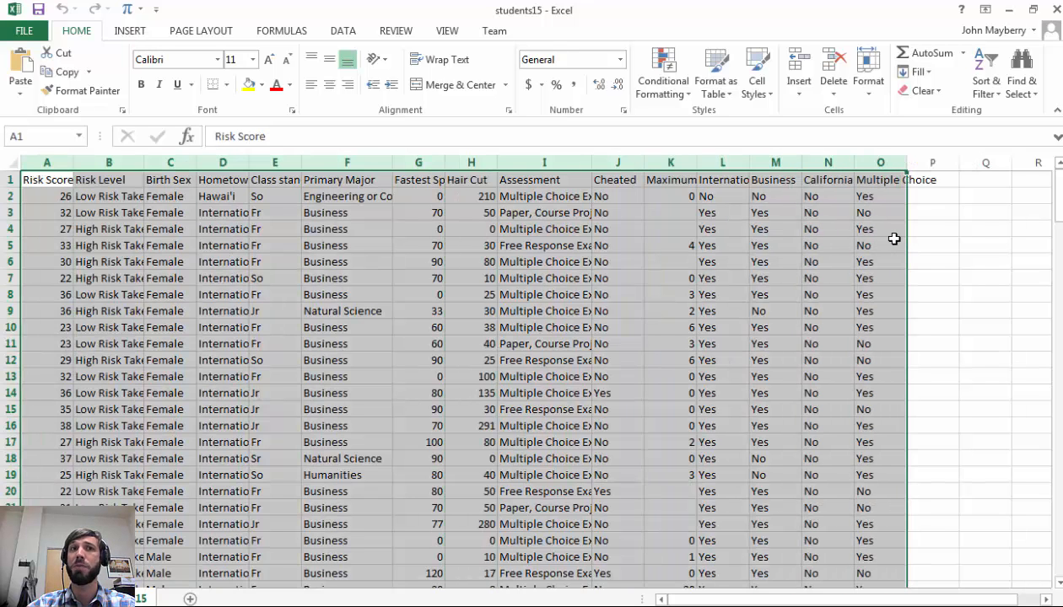
pyautogui.click(130, 32)
pyautogui.click(25, 69)
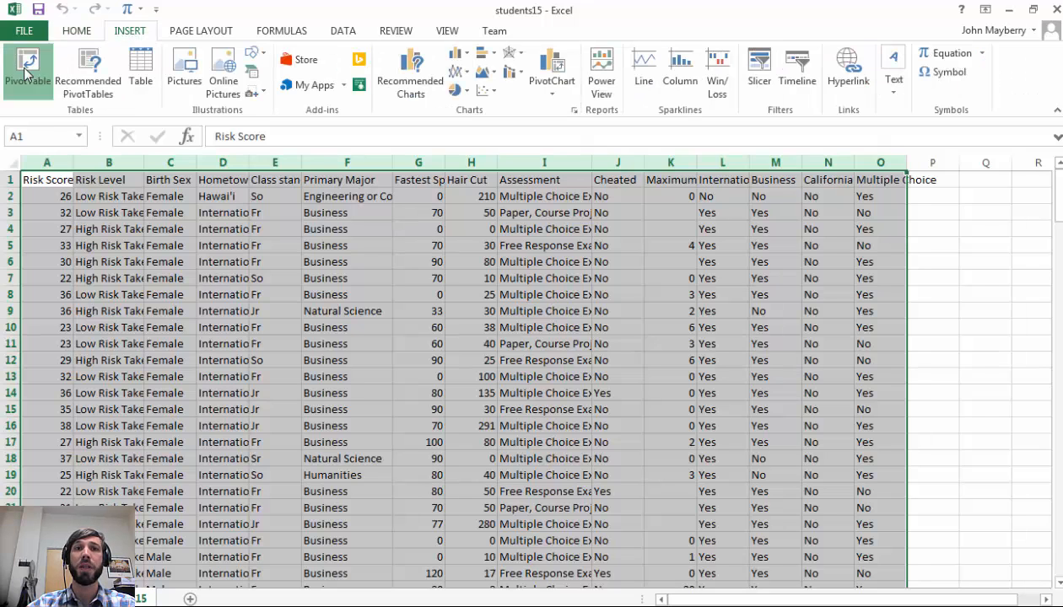
pyautogui.click(797, 502)
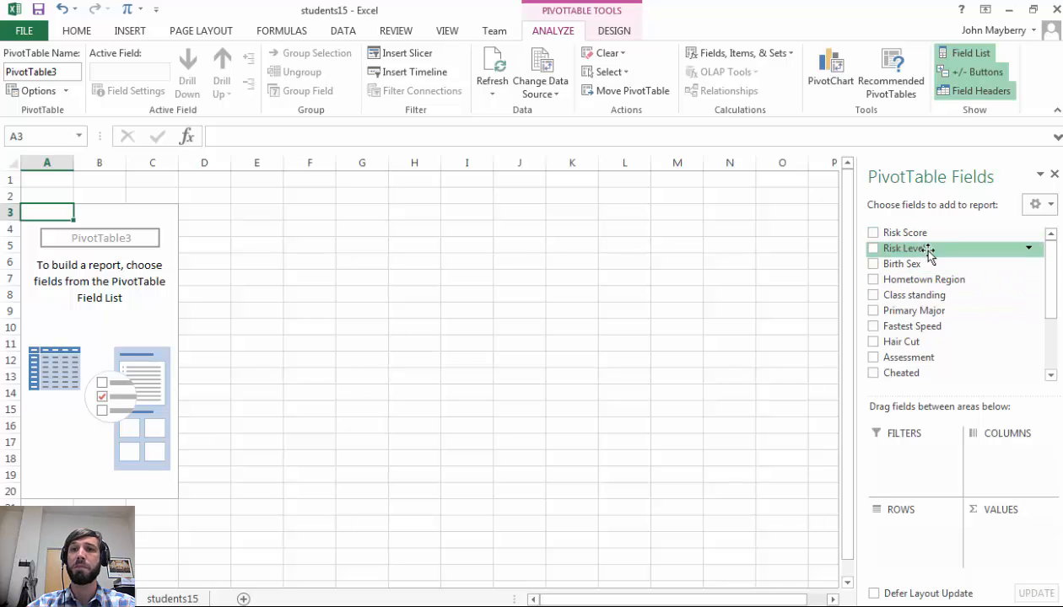
# Add Primary Major to the pivot rows and filter out the (blank) item
pyautogui.moveTo(942, 312); pyautogui.dragTo(921, 527)
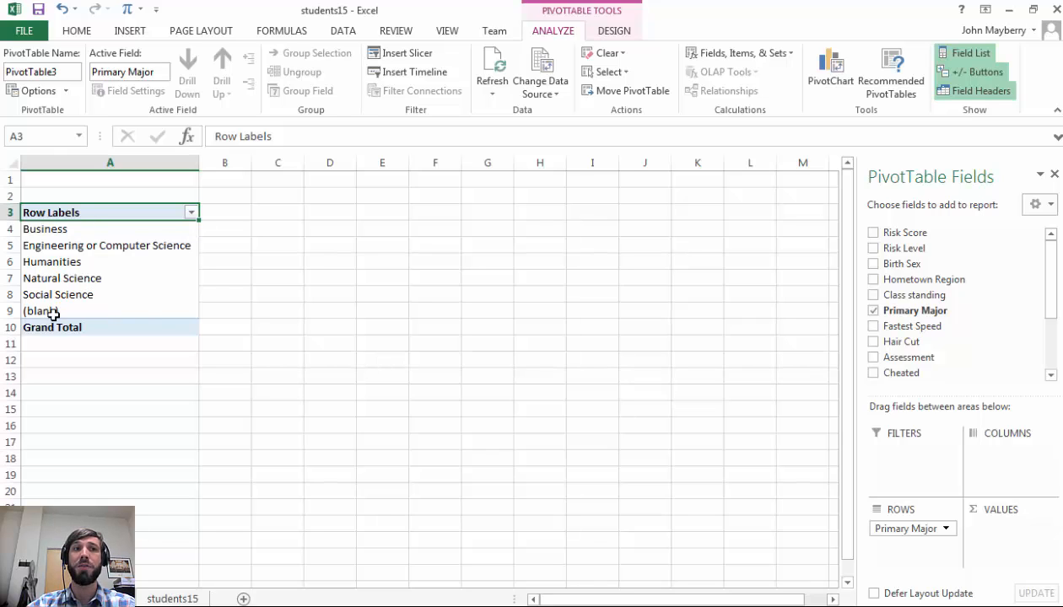
pyautogui.click(193, 214)
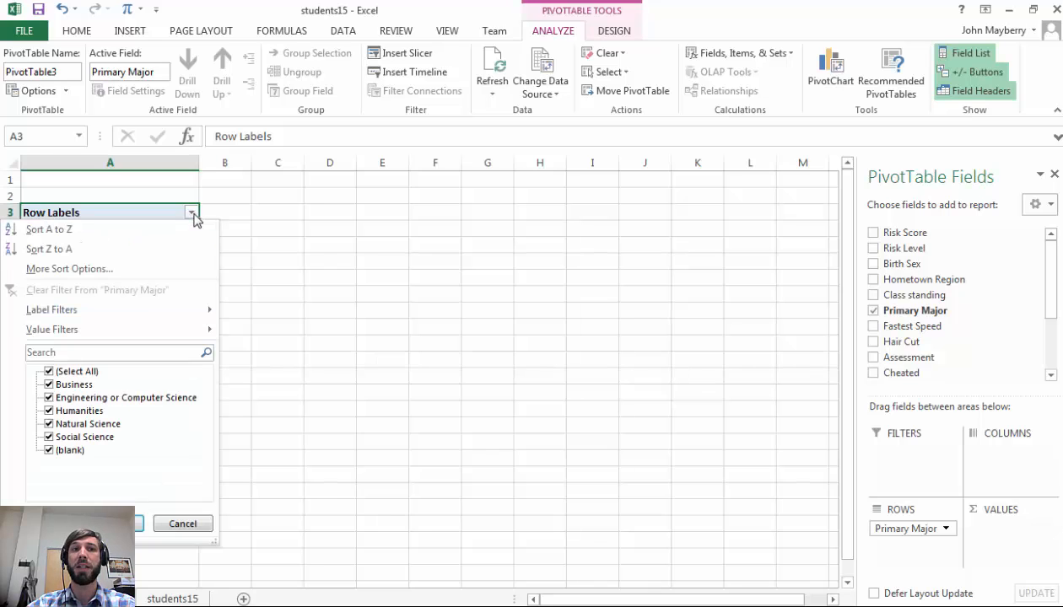
pyautogui.click(48, 449)
pyautogui.click(135, 524)
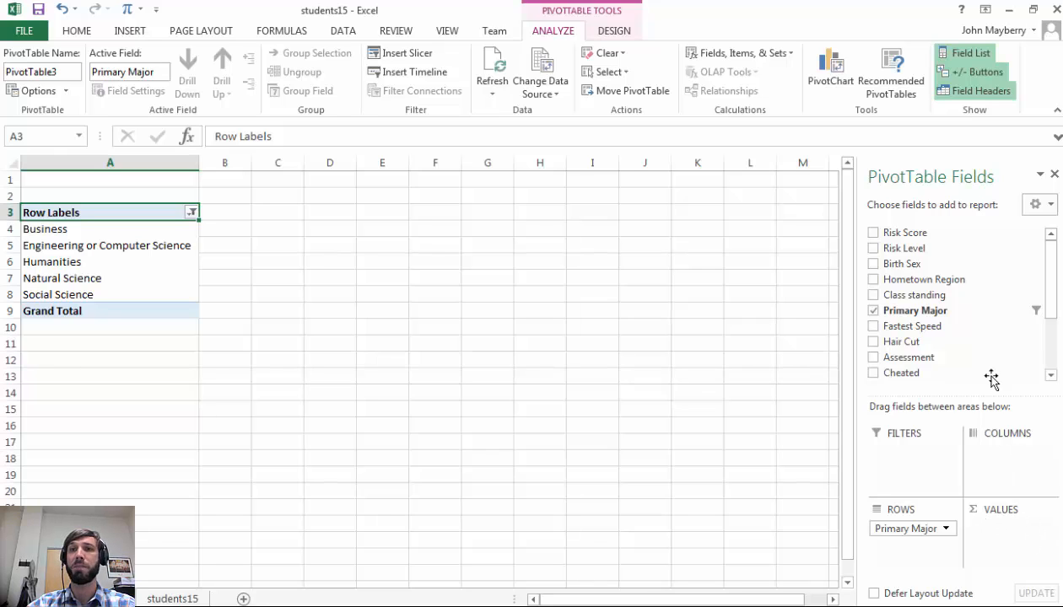
# Add Primary Major to the values area to count students per major
pyautogui.moveTo(970, 313); pyautogui.dragTo(1015, 549)
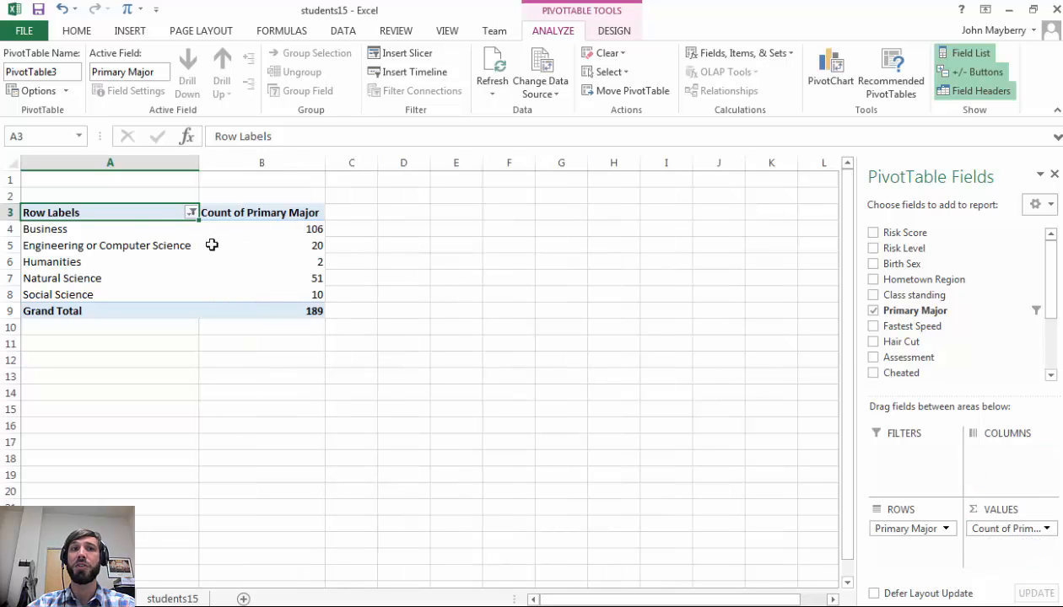
pyautogui.moveTo(308, 229)
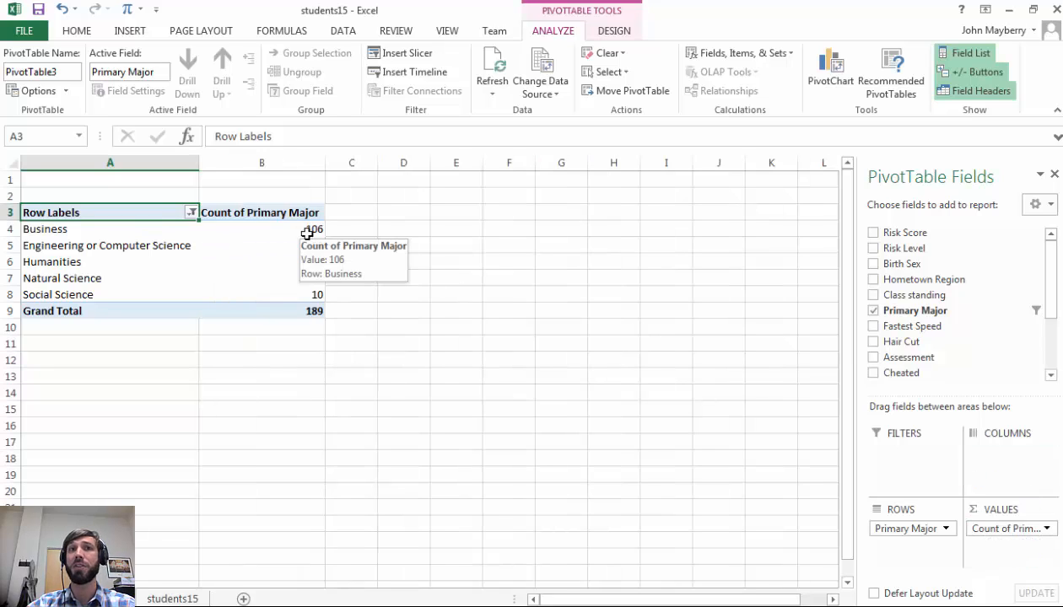
pyautogui.moveTo(305, 307)
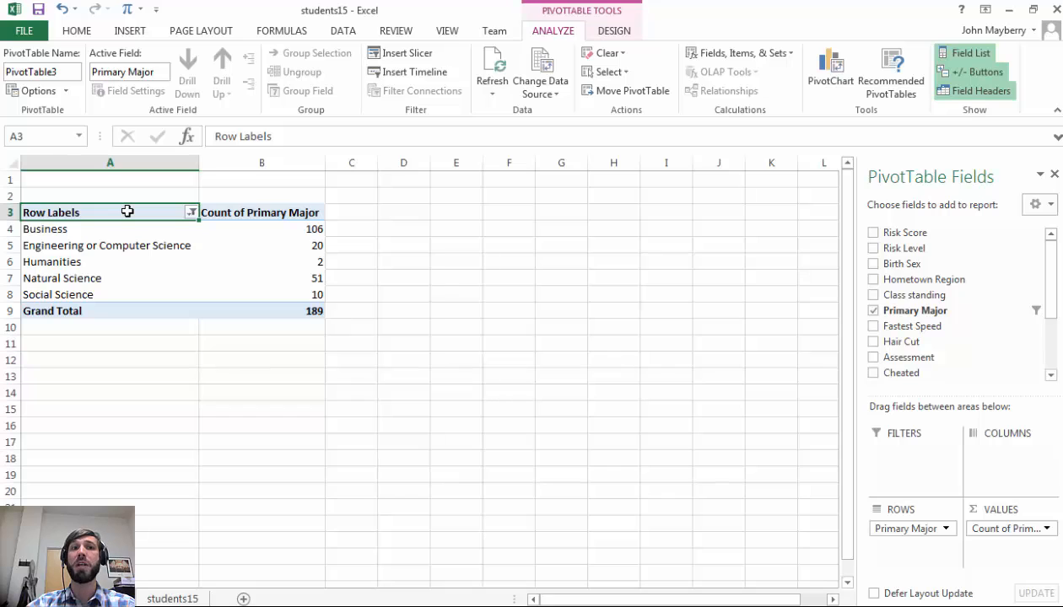
# Insert a 2-D clustered column chart from the pivot table
pyautogui.moveTo(129, 213); pyautogui.dragTo(261, 311)
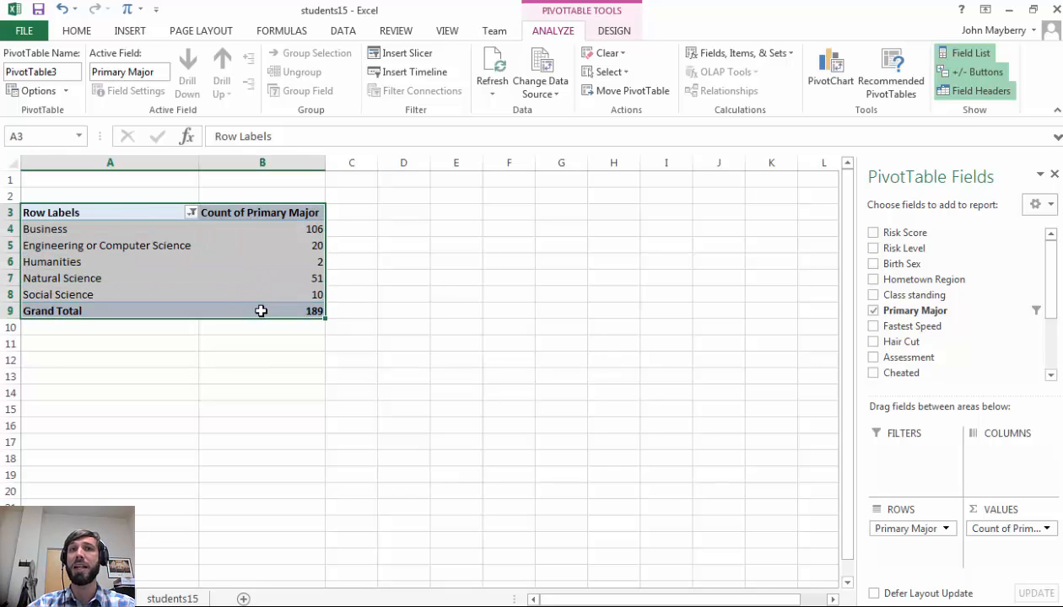
pyautogui.click(135, 36)
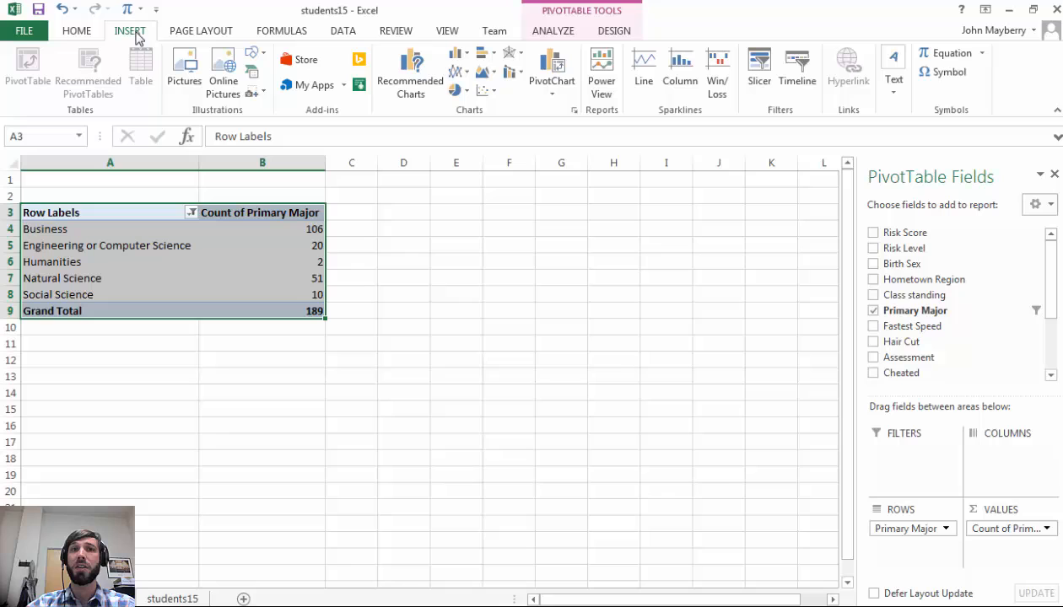
pyautogui.click(466, 52)
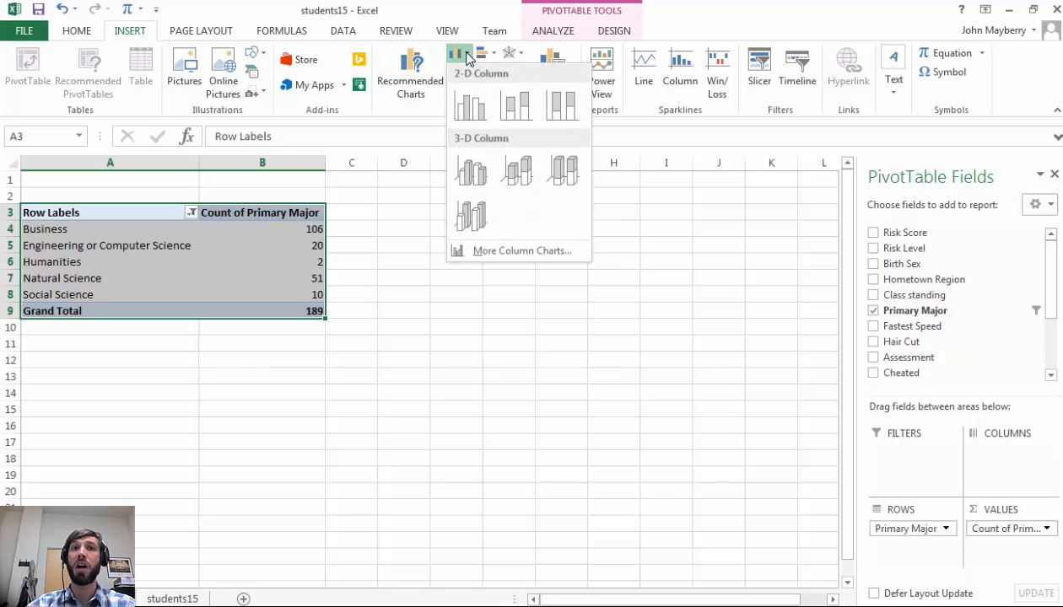
pyautogui.click(485, 54)
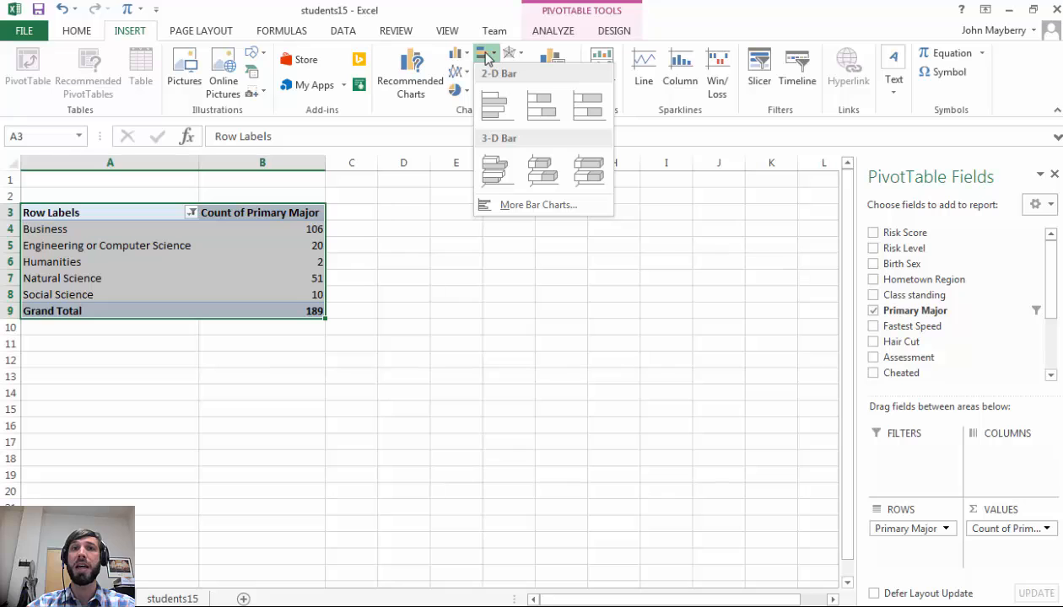
pyautogui.click(456, 53)
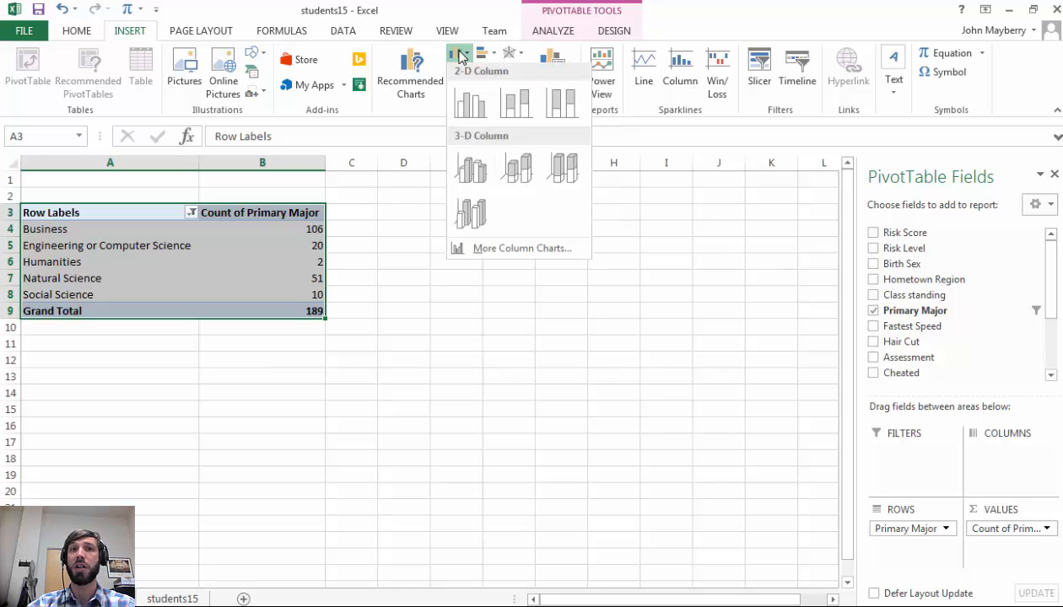
pyautogui.click(466, 107)
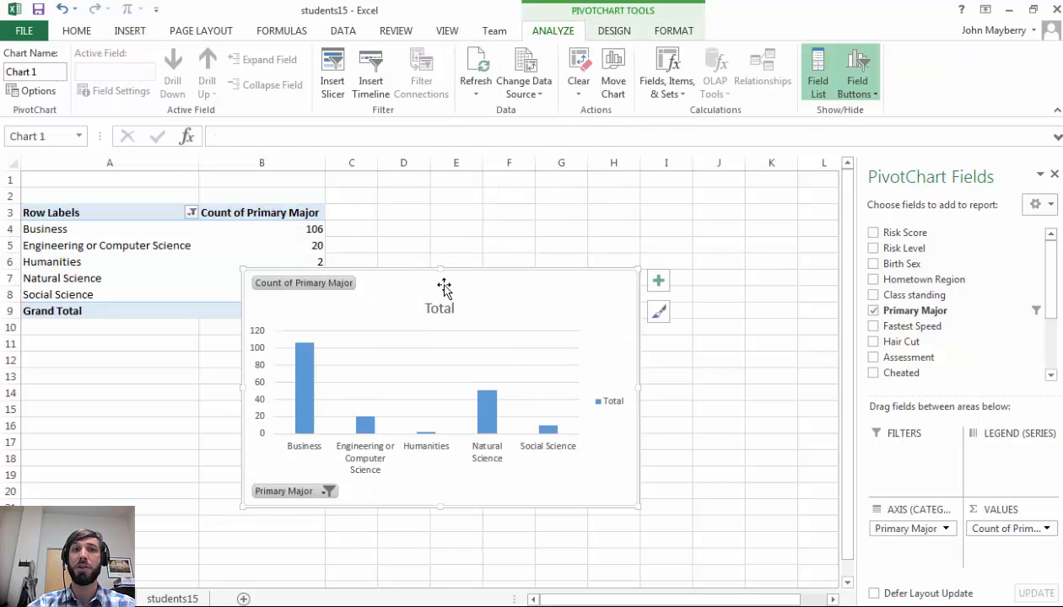
# Move the chart beside the table and add Risk Level as the legend series
pyautogui.moveTo(417, 275); pyautogui.dragTo(575, 200)
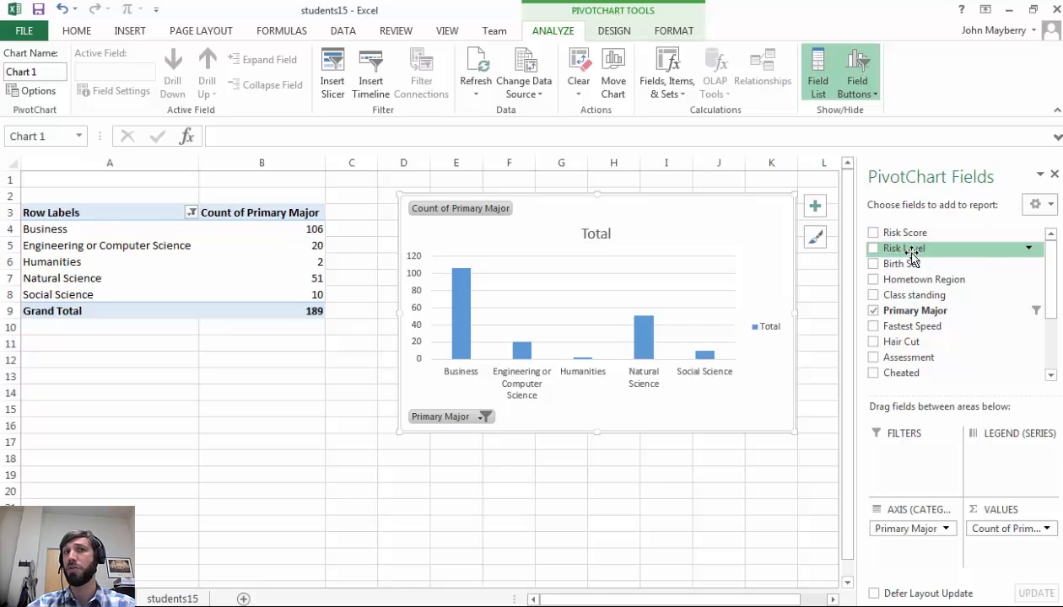
pyautogui.moveTo(911, 256); pyautogui.dragTo(974, 482)
pyautogui.moveTo(640, 199); pyautogui.dragTo(617, 337)
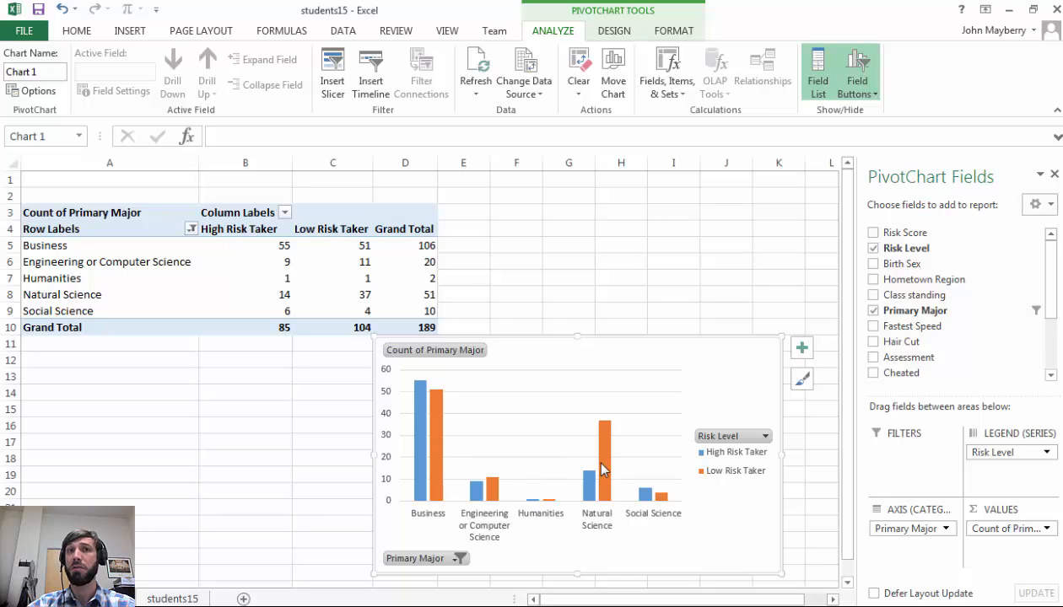
pyautogui.moveTo(600, 463)
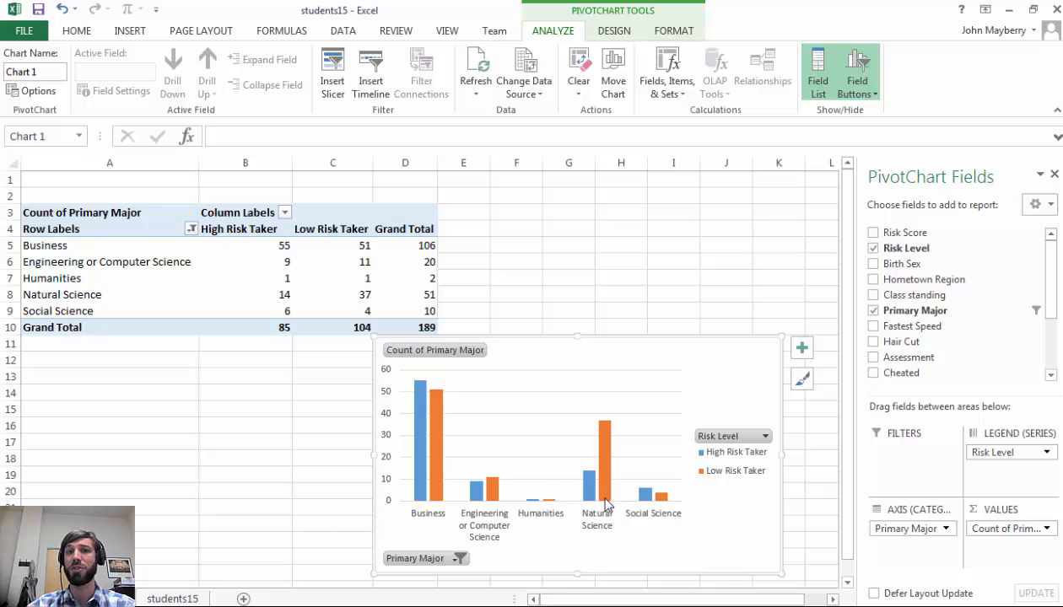
pyautogui.moveTo(610, 493)
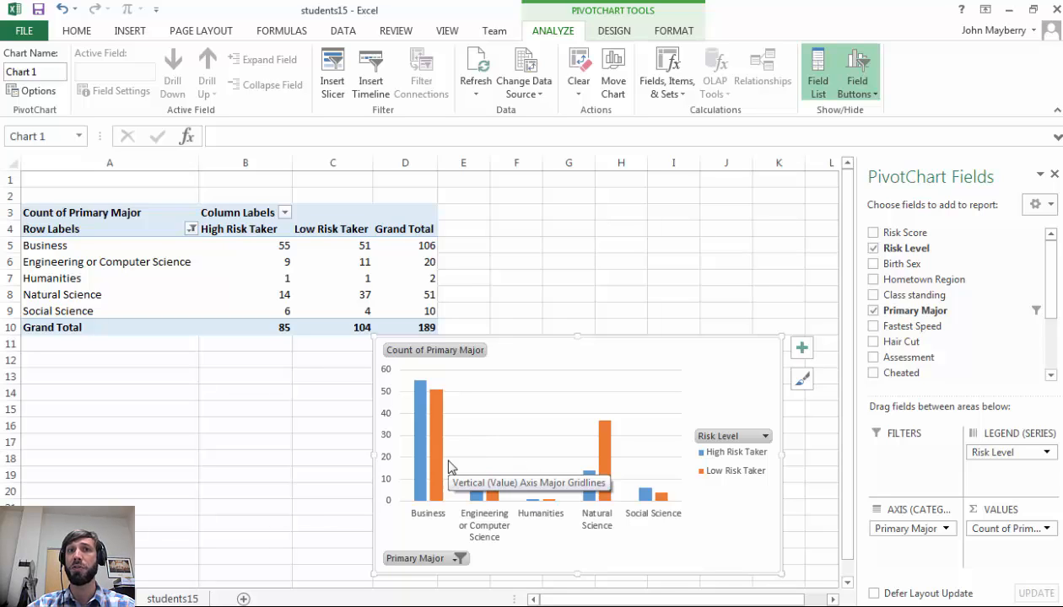
# Set the Count of Primary Major values to show as % of Row Total
pyautogui.click(127, 218)
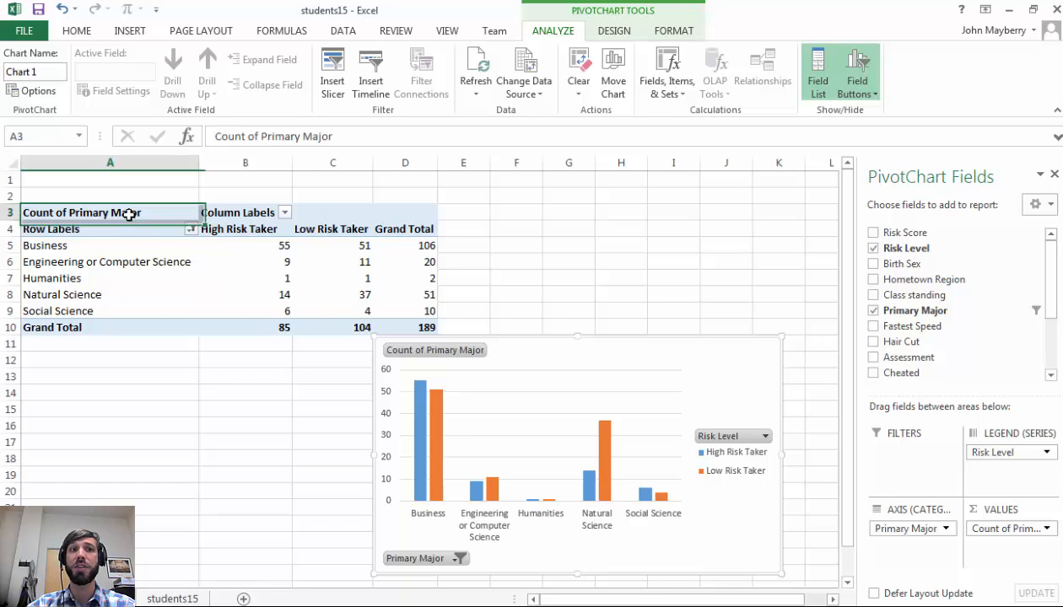
pyautogui.click(1046, 529)
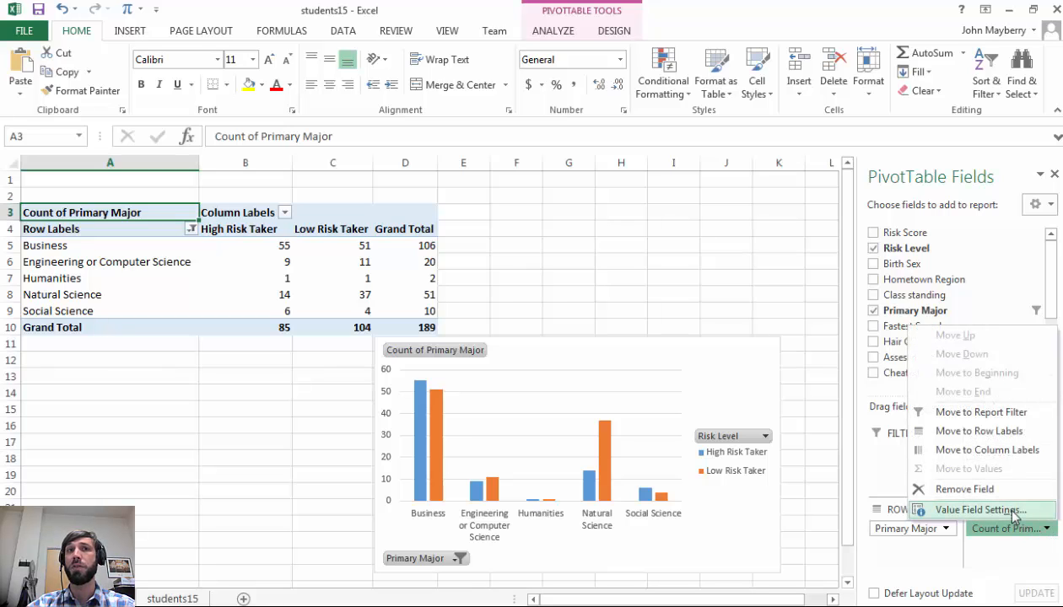
pyautogui.click(978, 510)
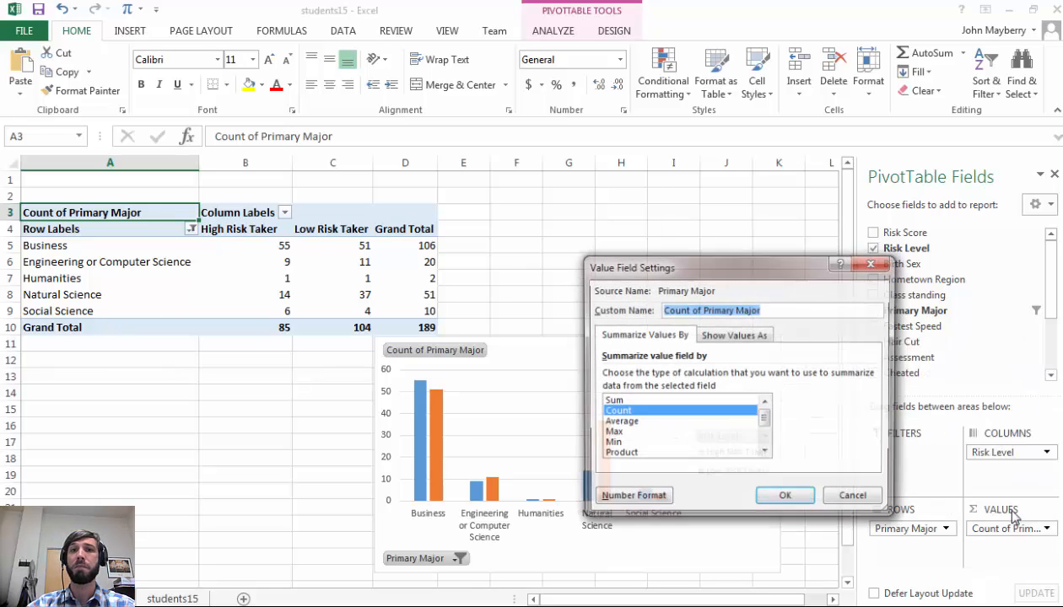
pyautogui.click(736, 336)
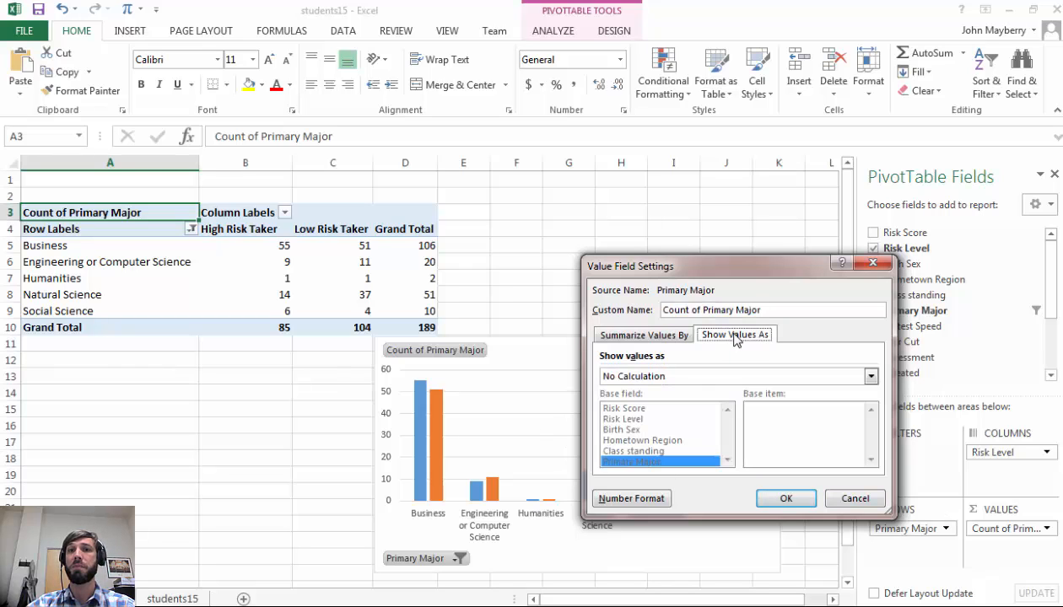
pyautogui.click(717, 380)
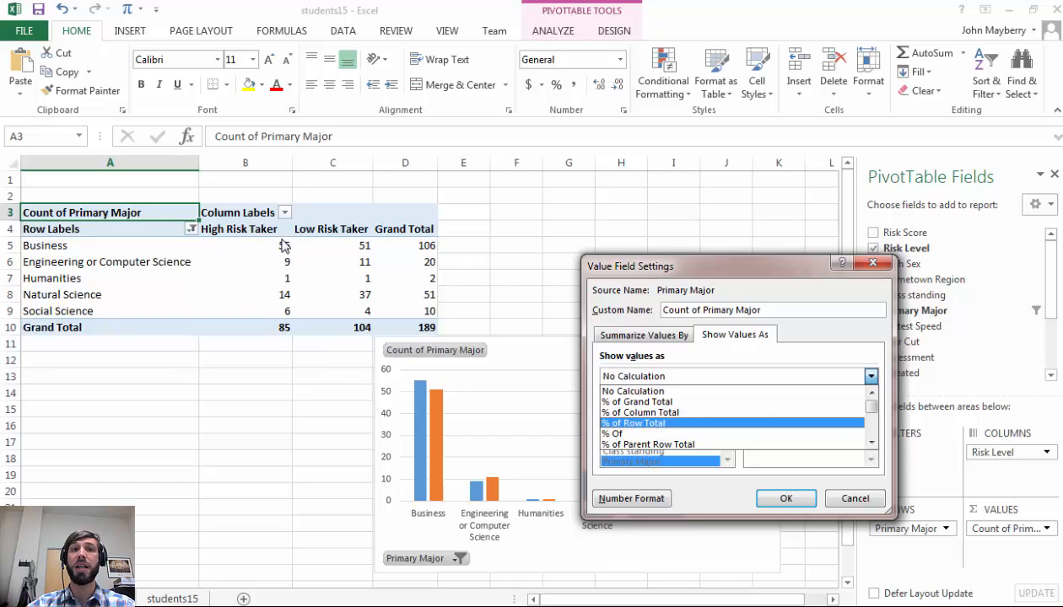
pyautogui.click(669, 422)
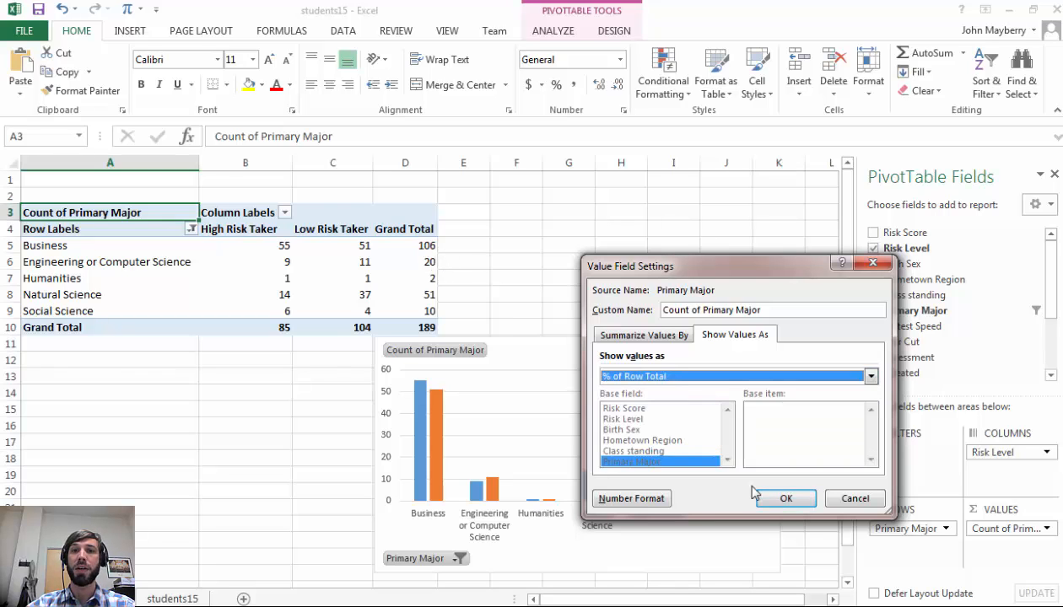
pyautogui.click(783, 499)
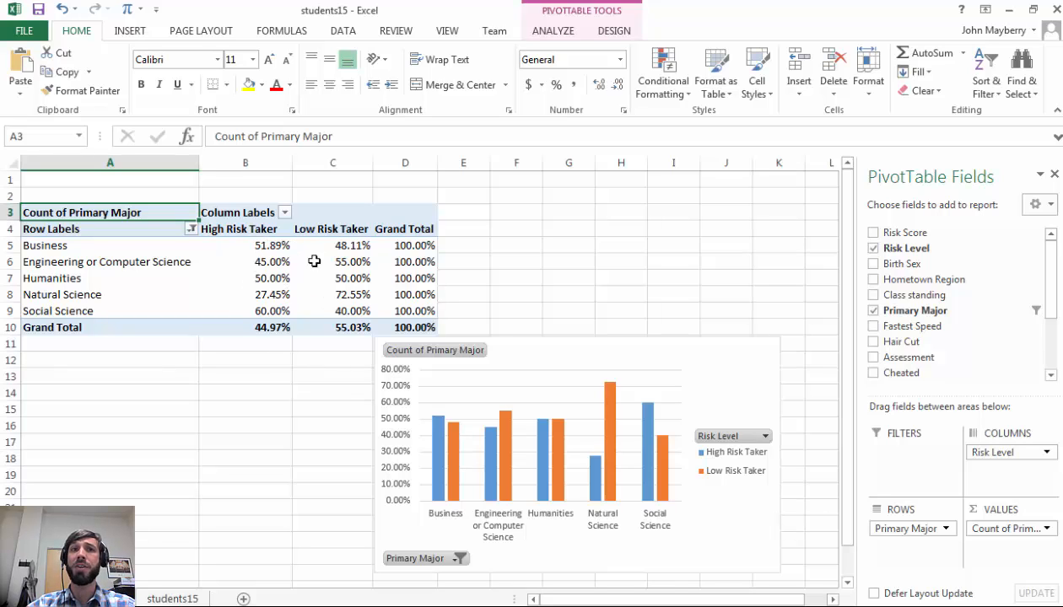
# Examine the High Risk Taker percentages for Business and Natural Science
pyautogui.moveTo(315, 262)
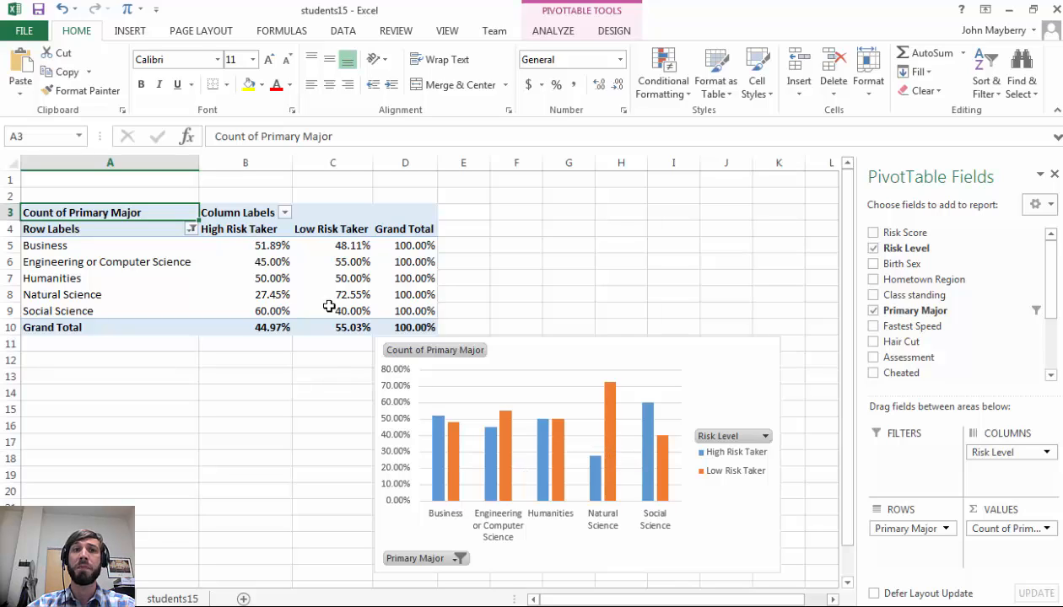
pyautogui.click(264, 251)
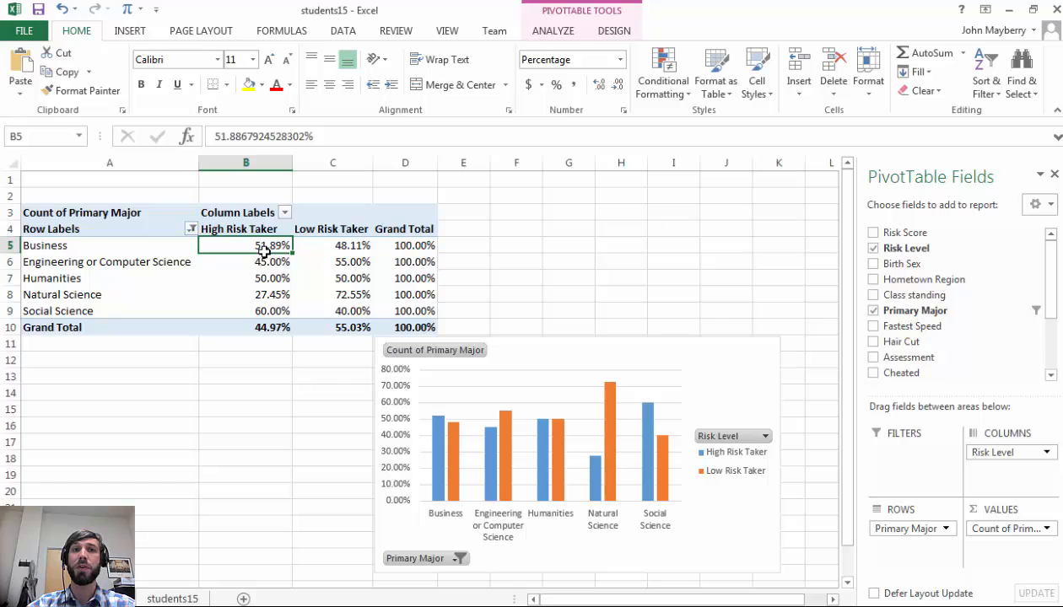
pyautogui.moveTo(262, 247)
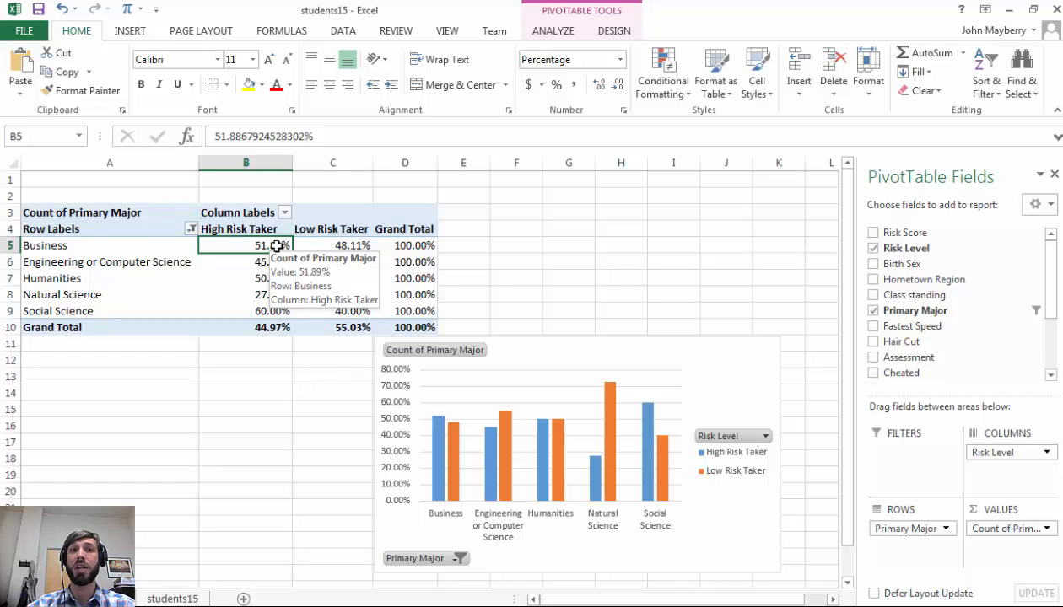
pyautogui.click(275, 294)
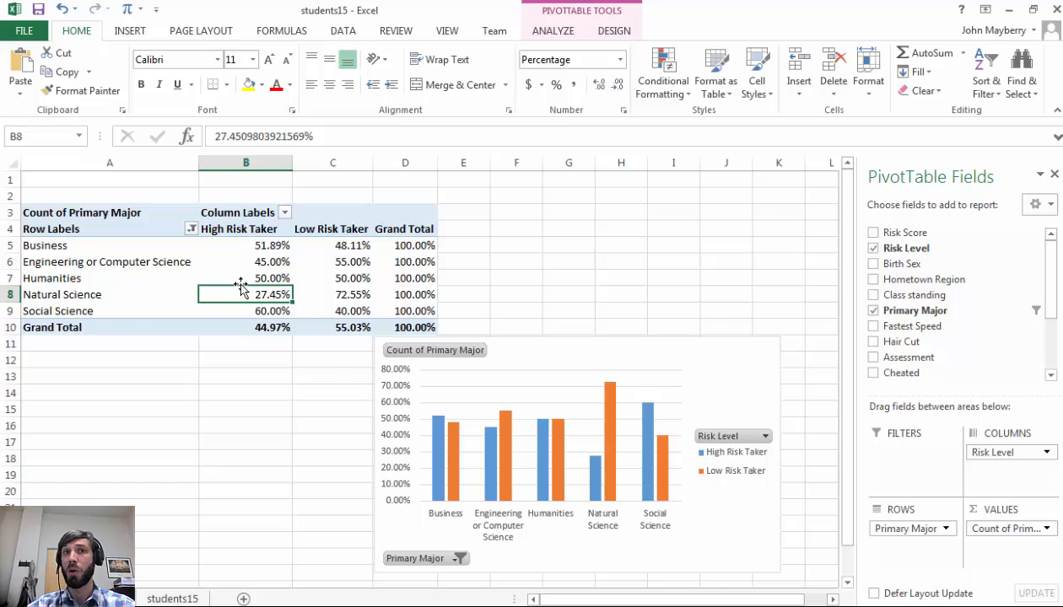
# Filter the chart's Primary Major field to exclude Humanities
pyautogui.click(277, 312)
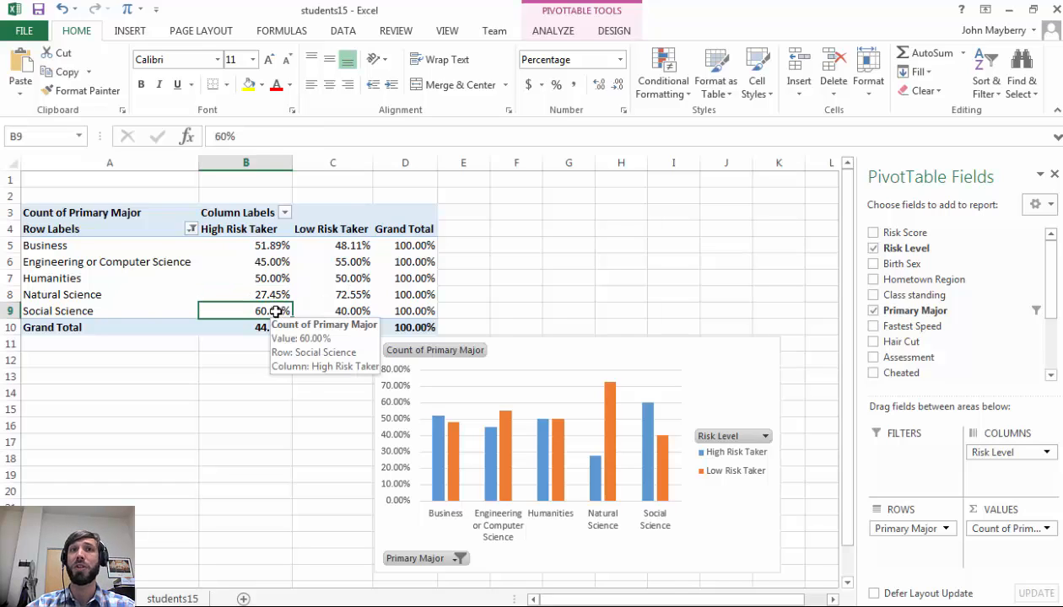
pyautogui.click(278, 293)
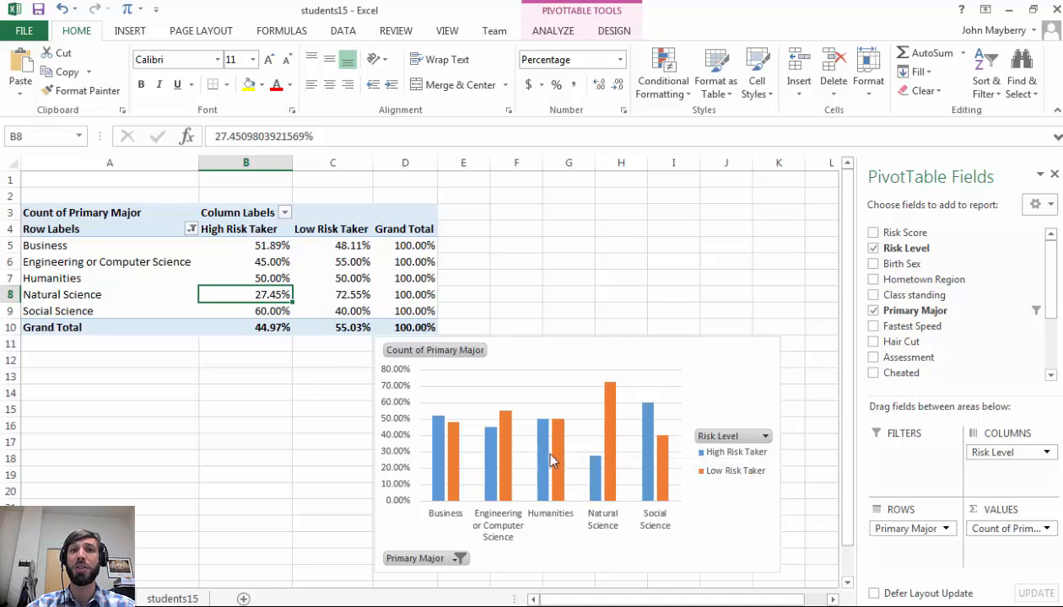
pyautogui.click(458, 559)
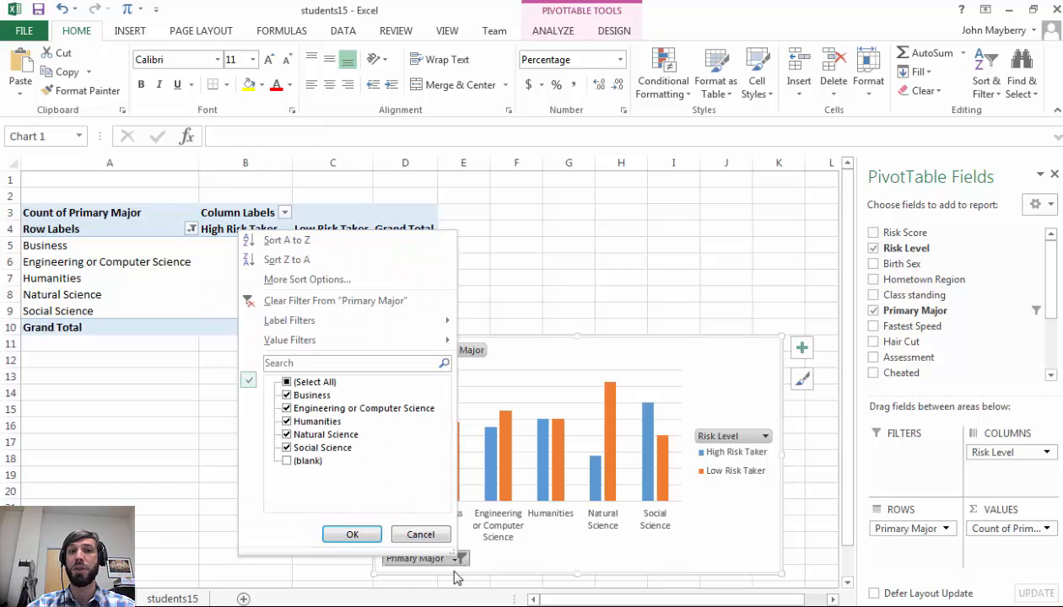
pyautogui.click(287, 421)
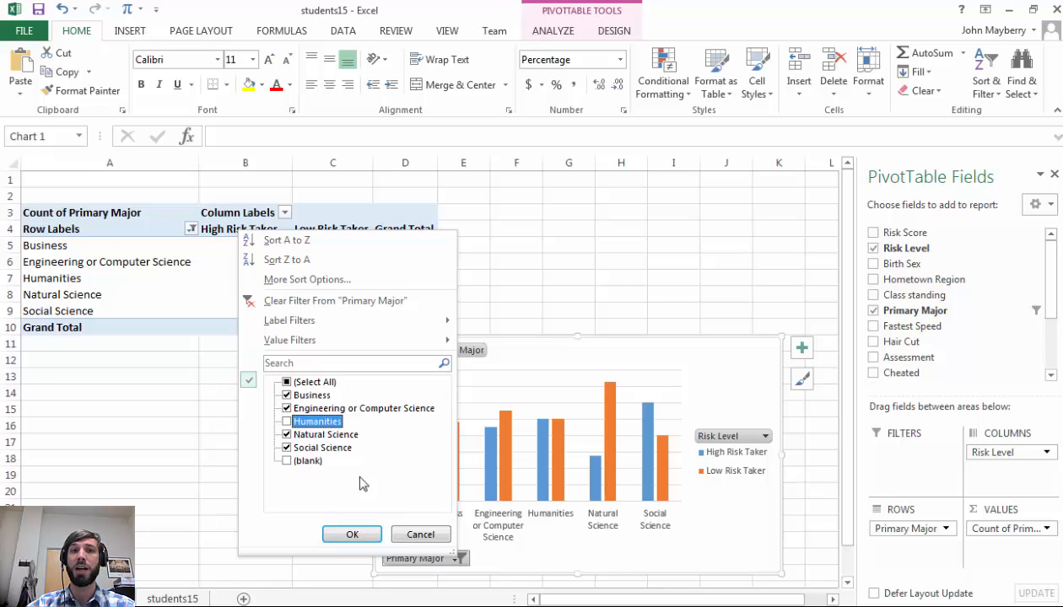
pyautogui.click(362, 534)
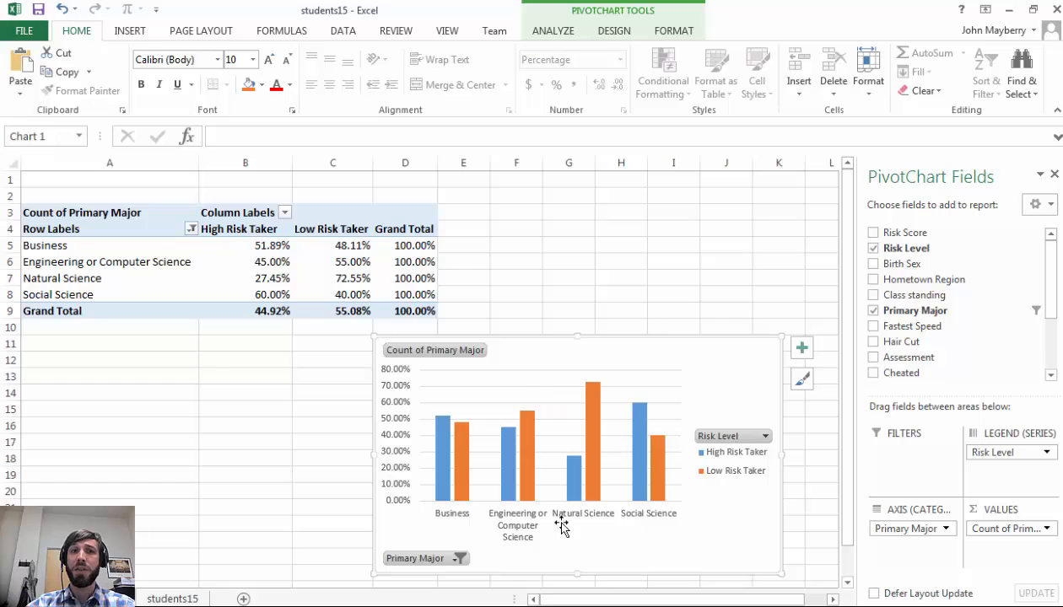
# Set the Count of Primary Major values to show as % of Column Total
pyautogui.moveTo(536, 478)
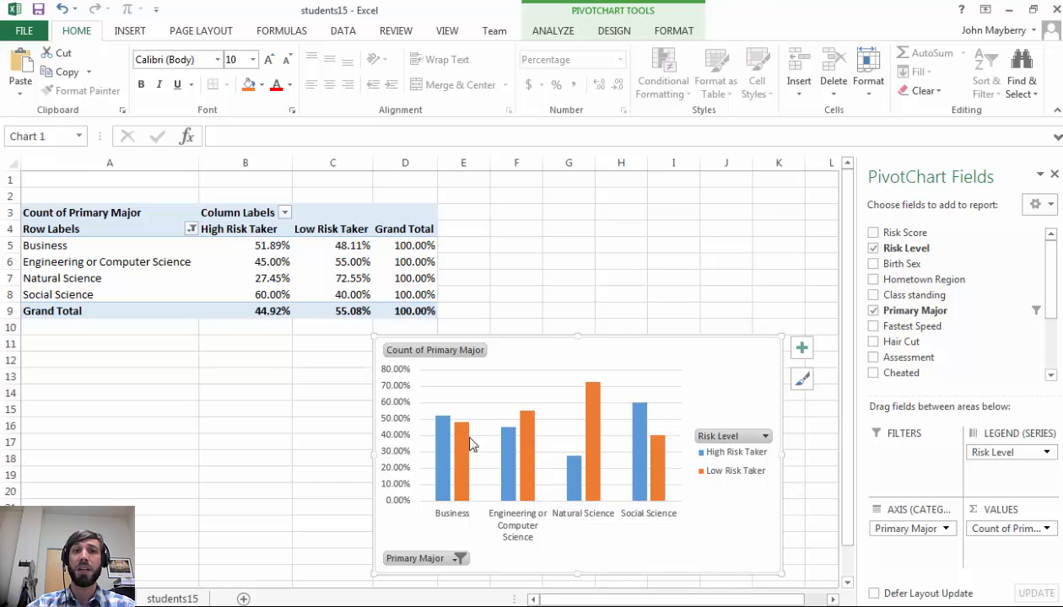
pyautogui.click(1046, 529)
pyautogui.click(938, 509)
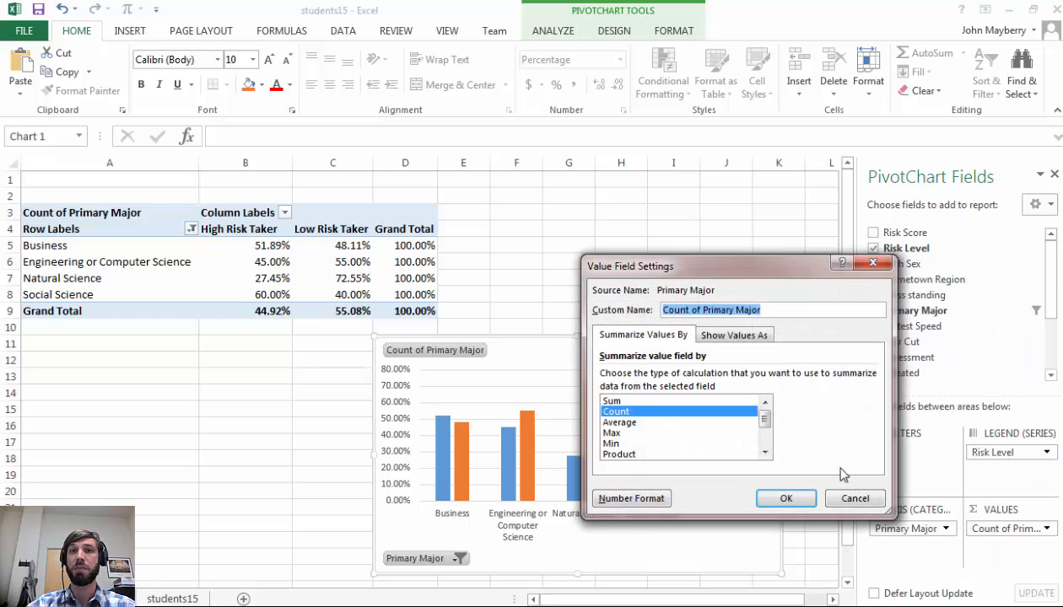
pyautogui.click(728, 335)
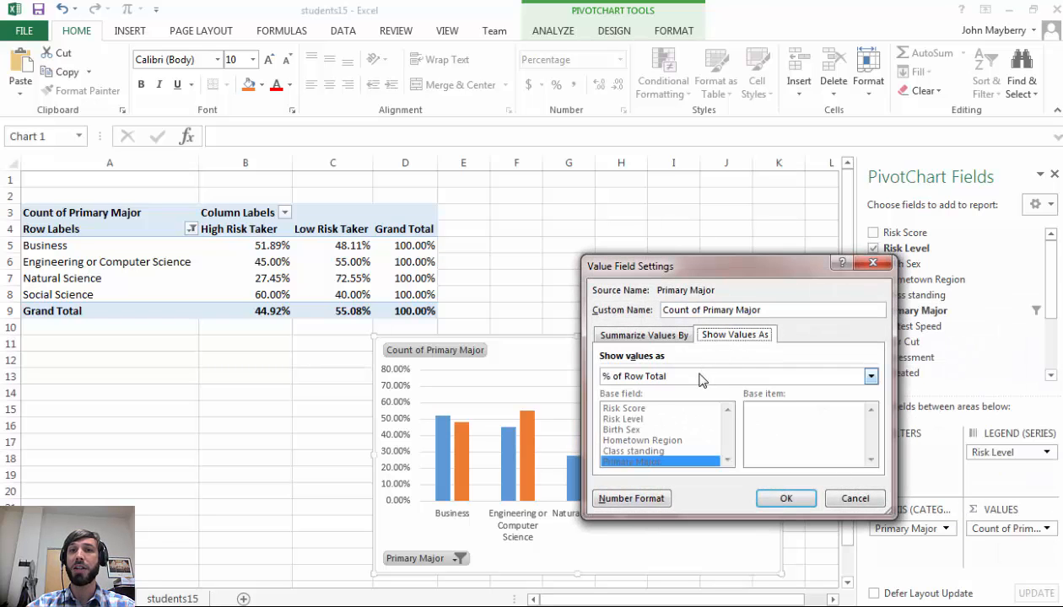
pyautogui.click(702, 376)
pyautogui.click(693, 413)
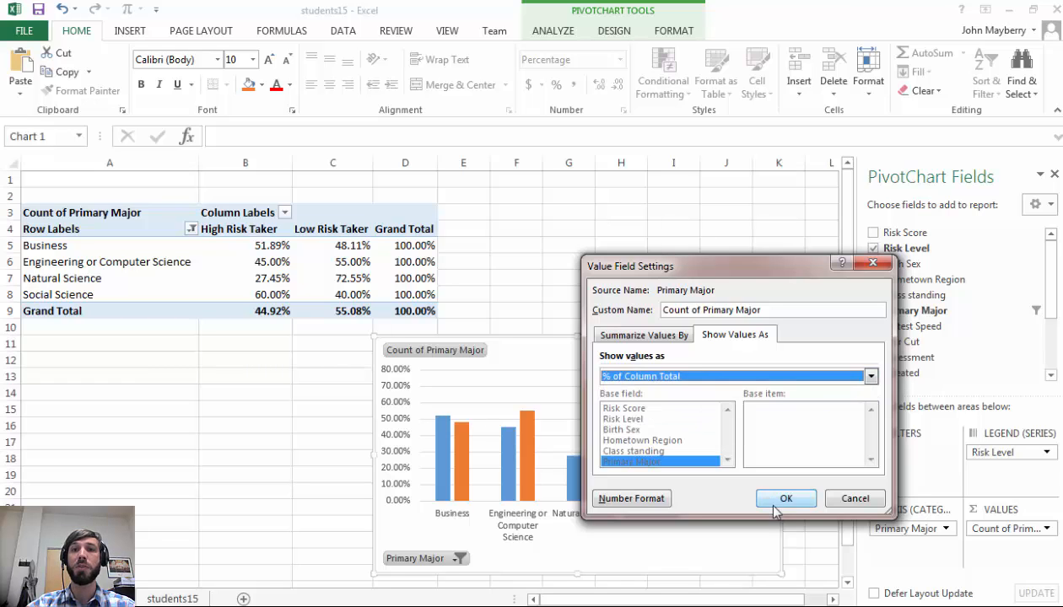
pyautogui.click(768, 502)
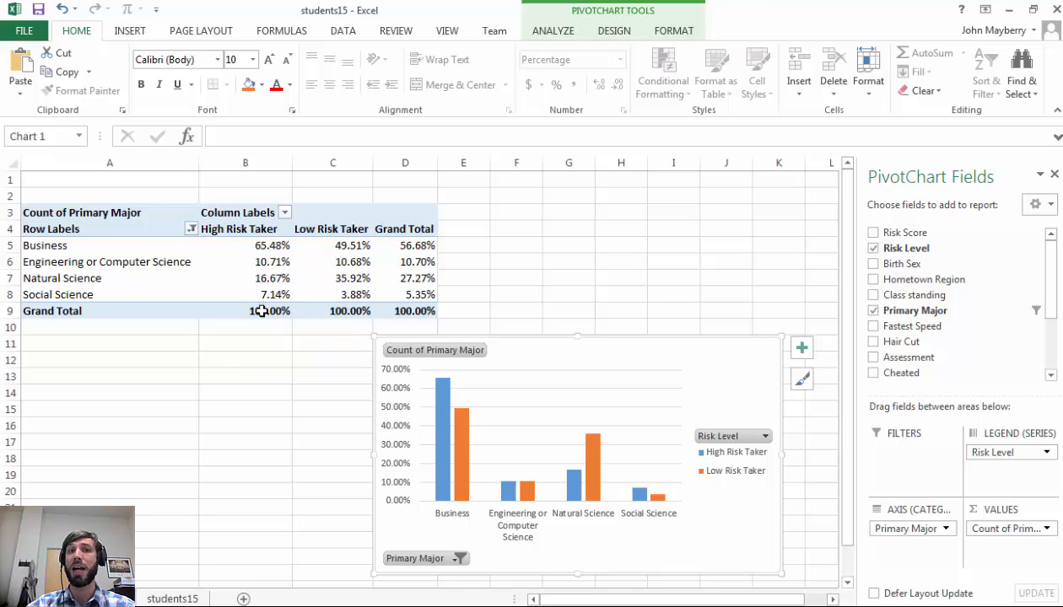
# Compare the column-total percentages in the table with the chart's bars
pyautogui.moveTo(263, 312)
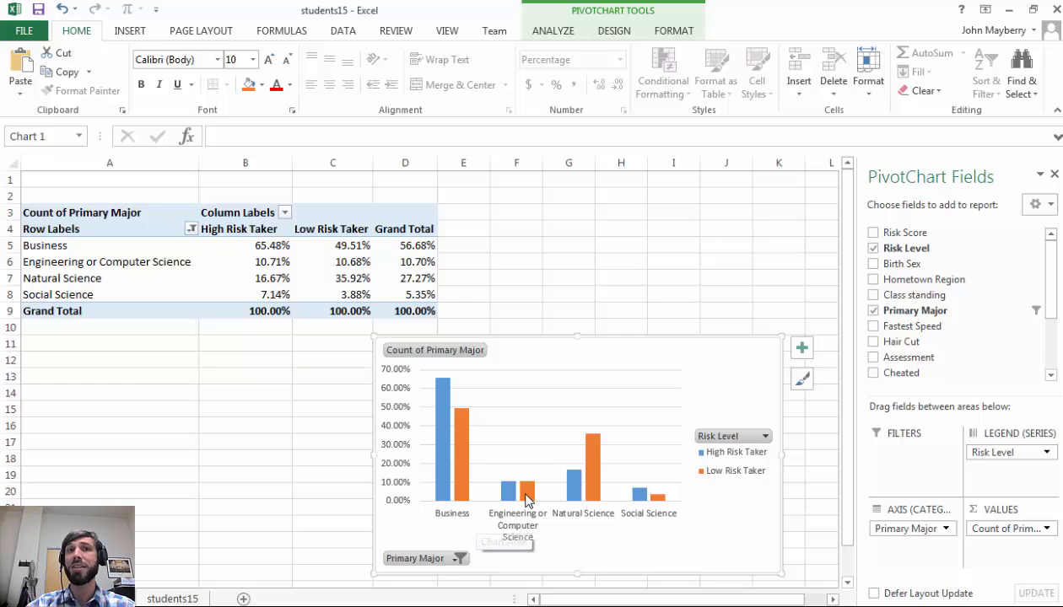
pyautogui.moveTo(525, 499)
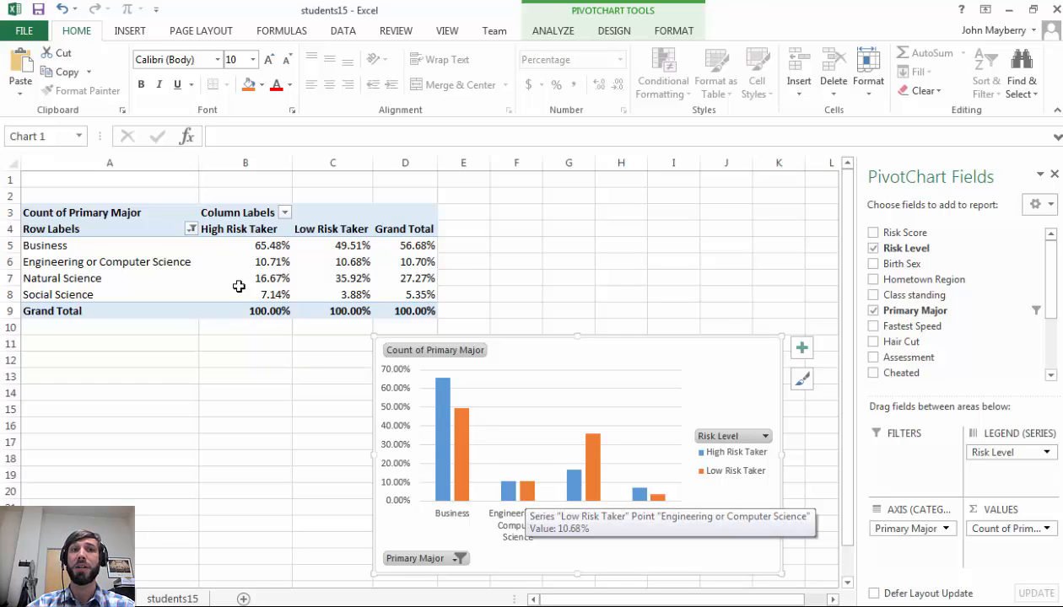
pyautogui.moveTo(264, 250)
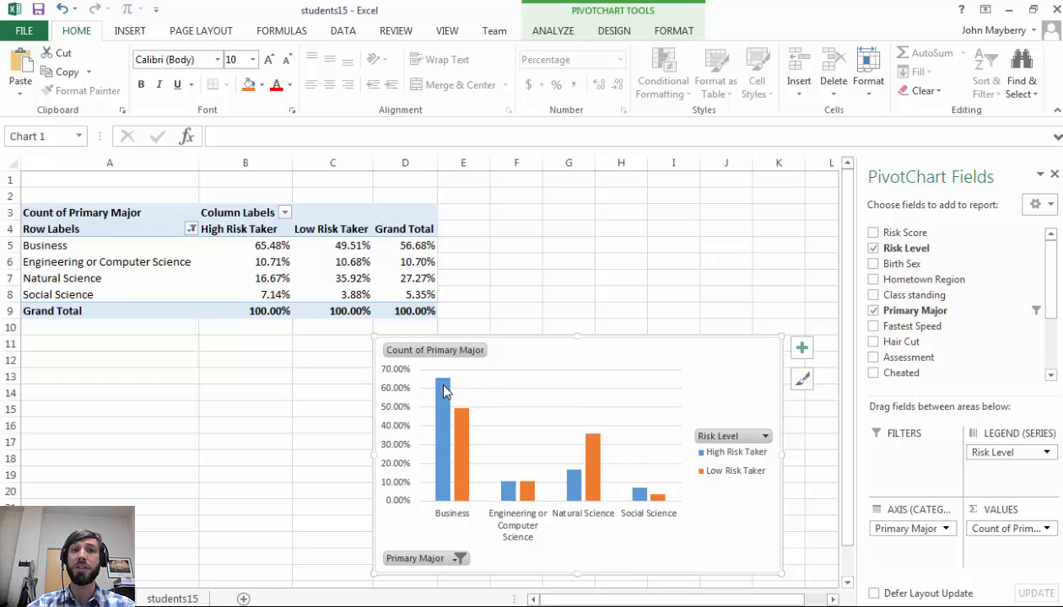
pyautogui.moveTo(448, 466)
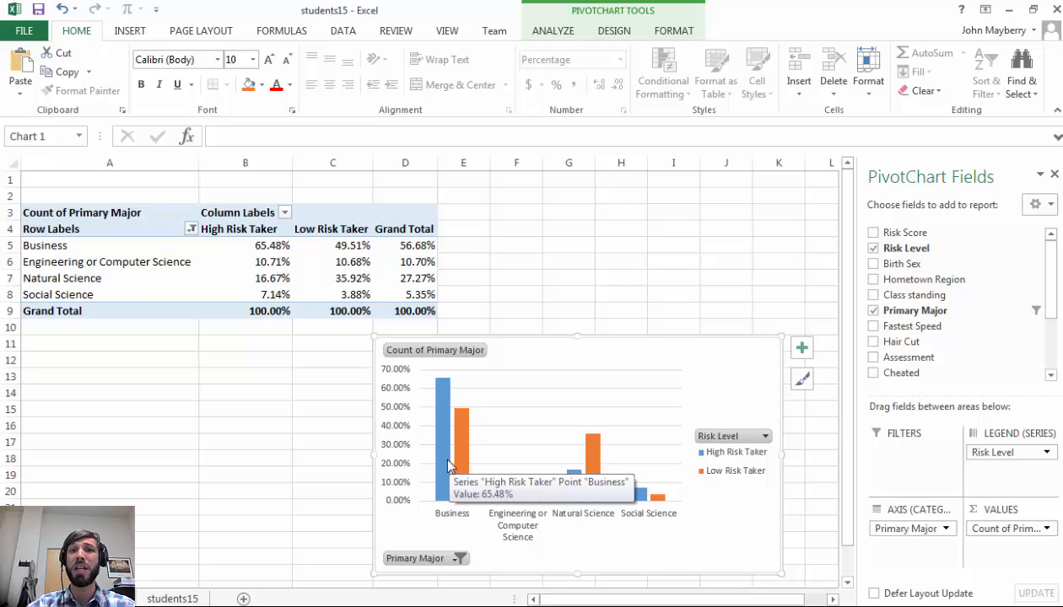
# Set the Count of Primary Major values to show as % of Row Total again
pyautogui.click(1007, 528)
pyautogui.click(983, 508)
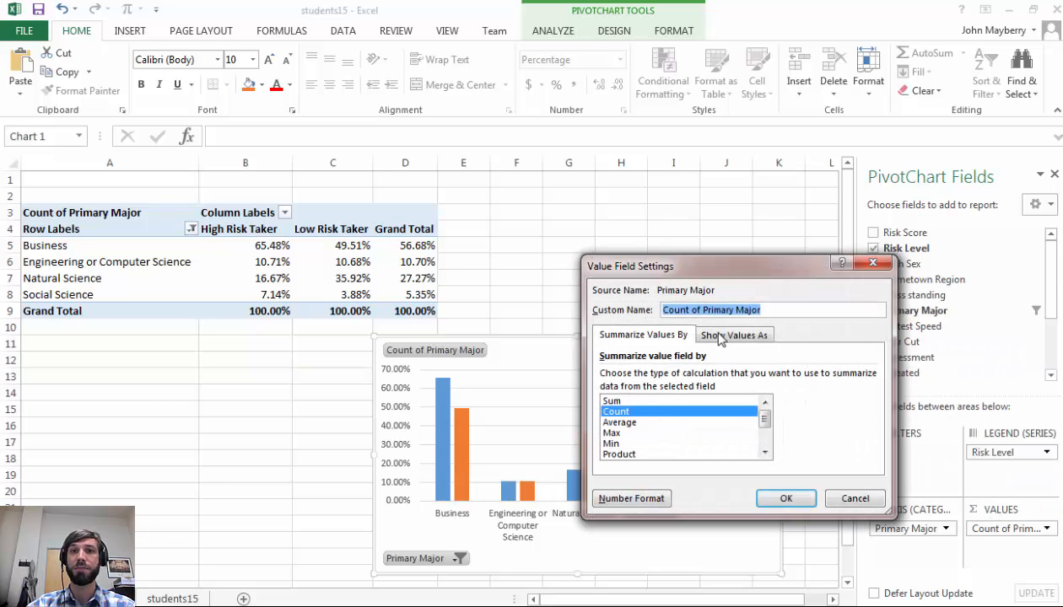
pyautogui.click(718, 336)
pyautogui.click(665, 378)
pyautogui.click(662, 421)
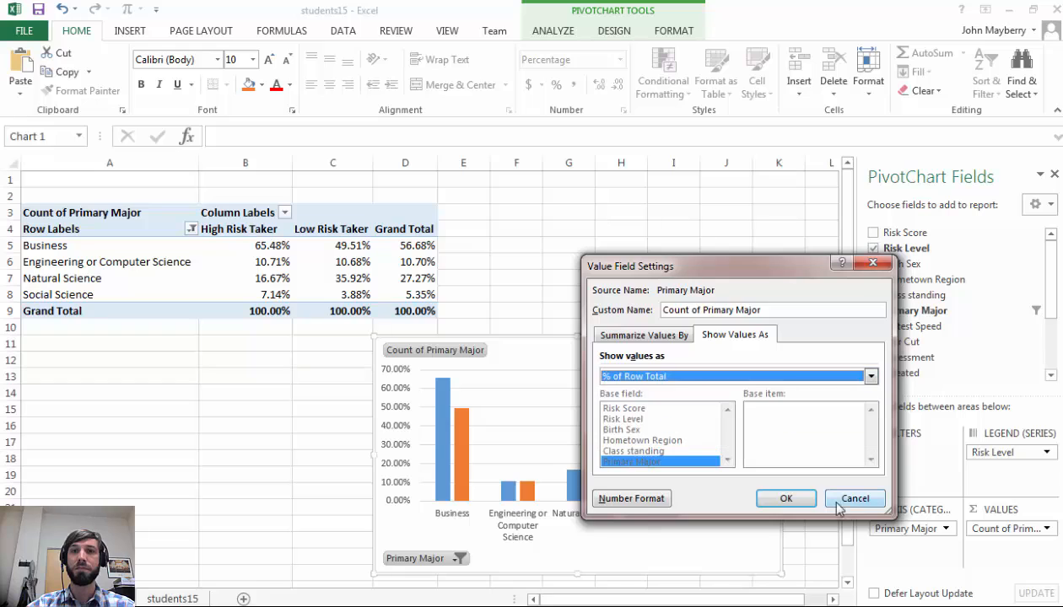
pyautogui.click(781, 491)
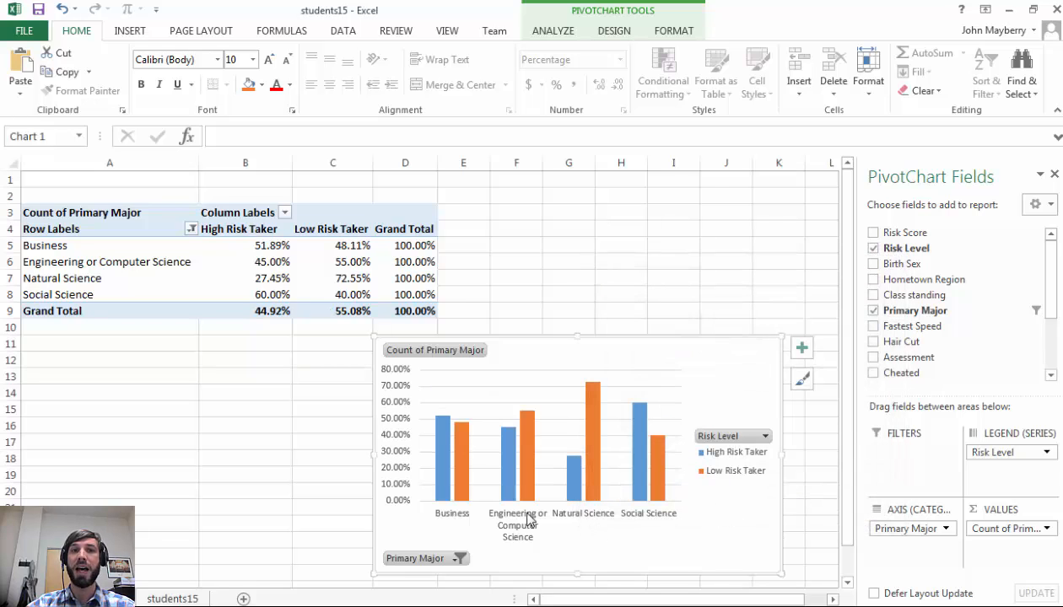
pyautogui.moveTo(441, 436)
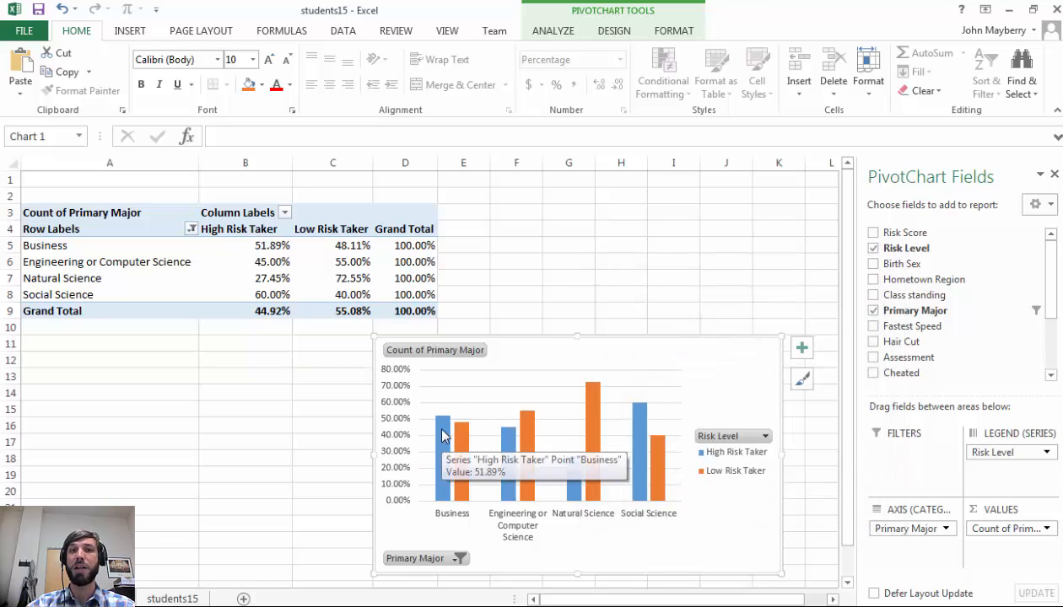